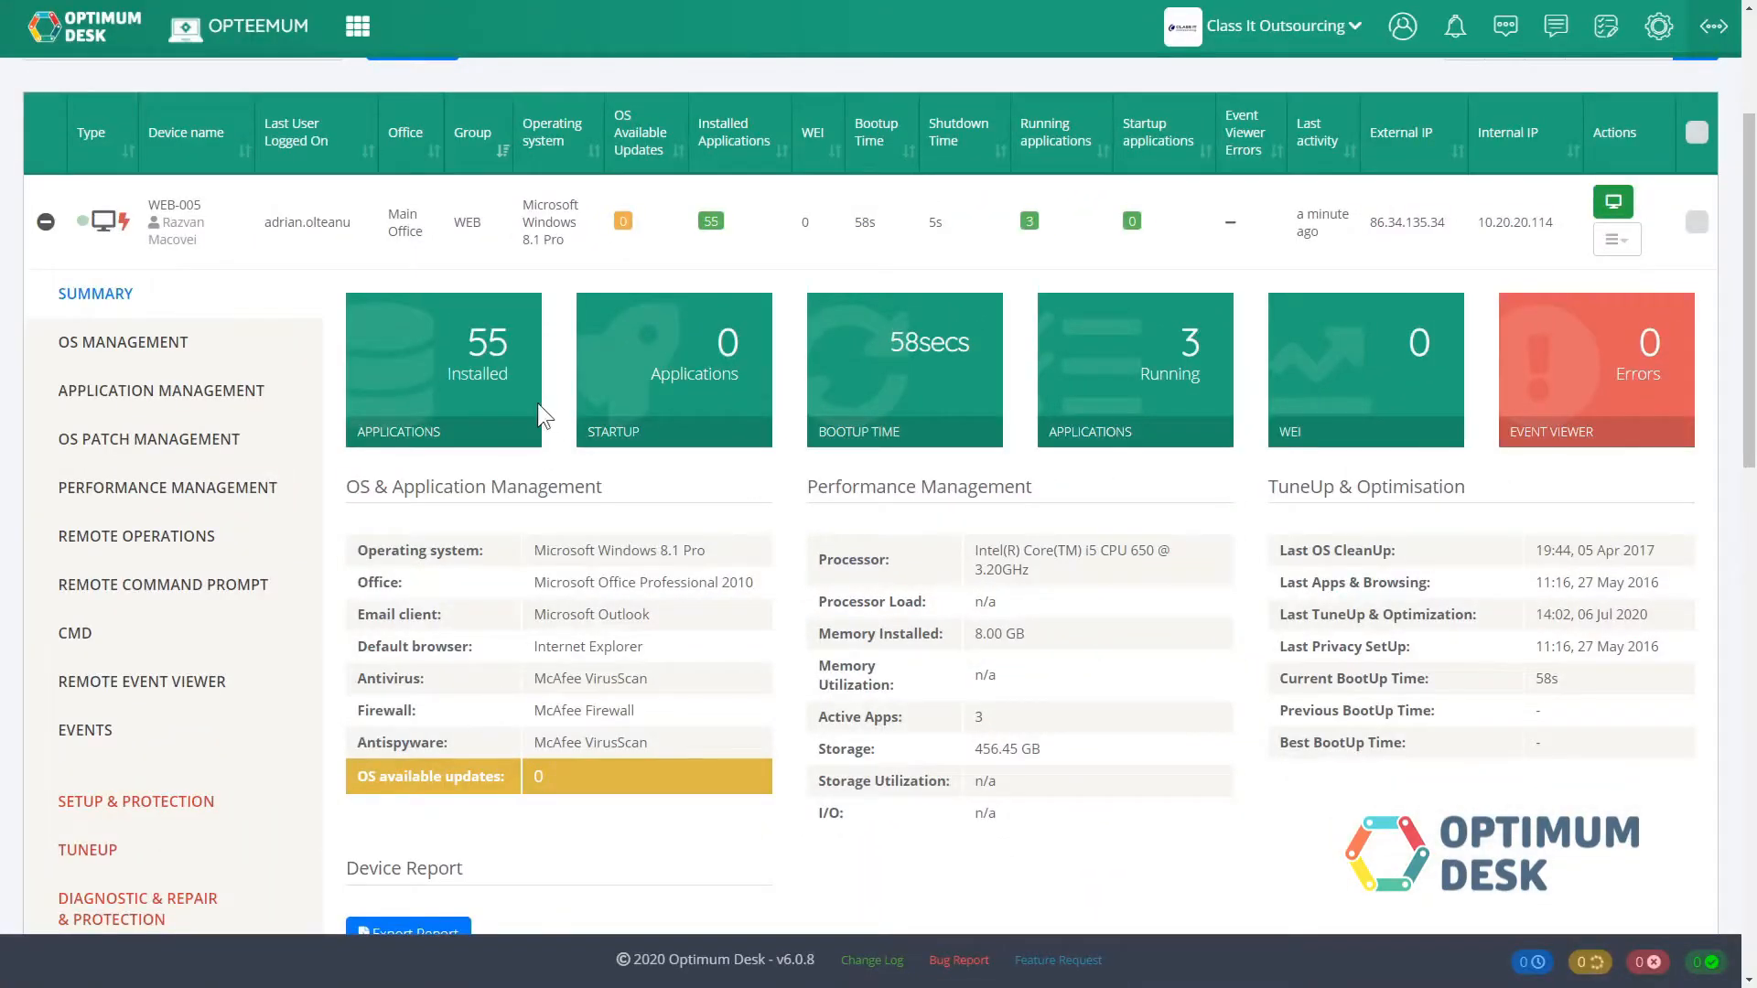
{"action": "scroll", "coordinate": [717, 523], "scroll_direction": "down", "scroll_amount": 1}
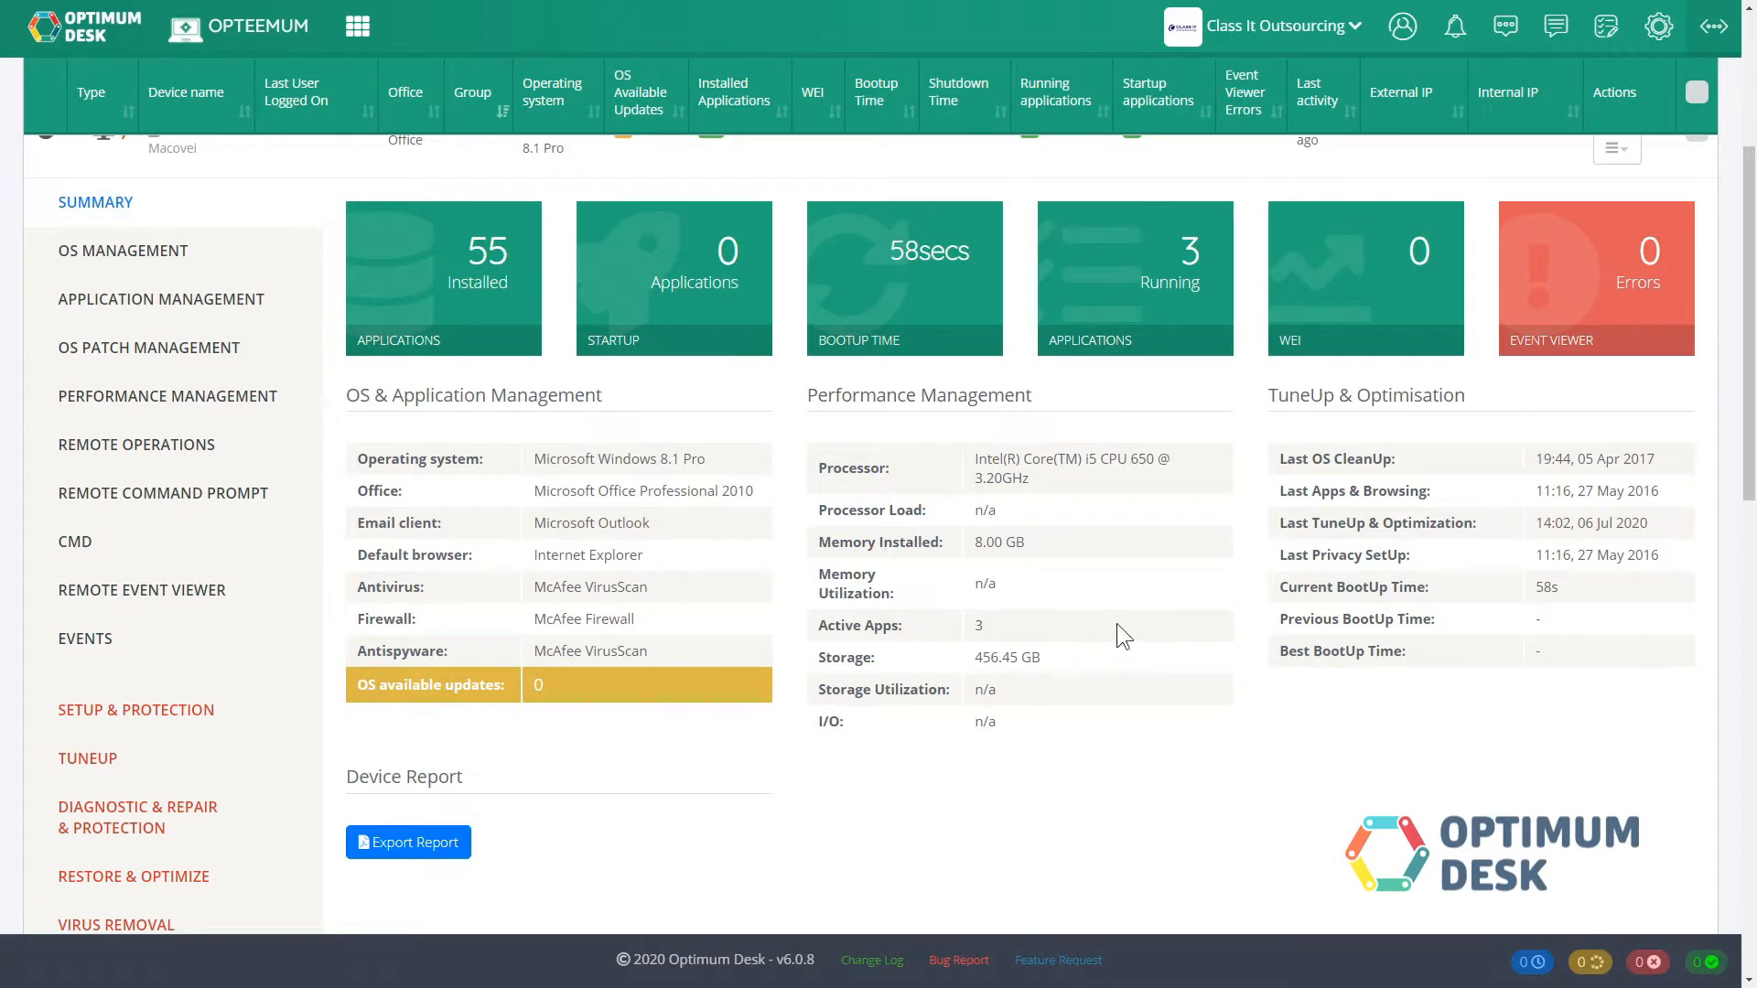
{"action": "scroll", "coordinate": [1116, 624], "scroll_direction": "up", "scroll_amount": 1}
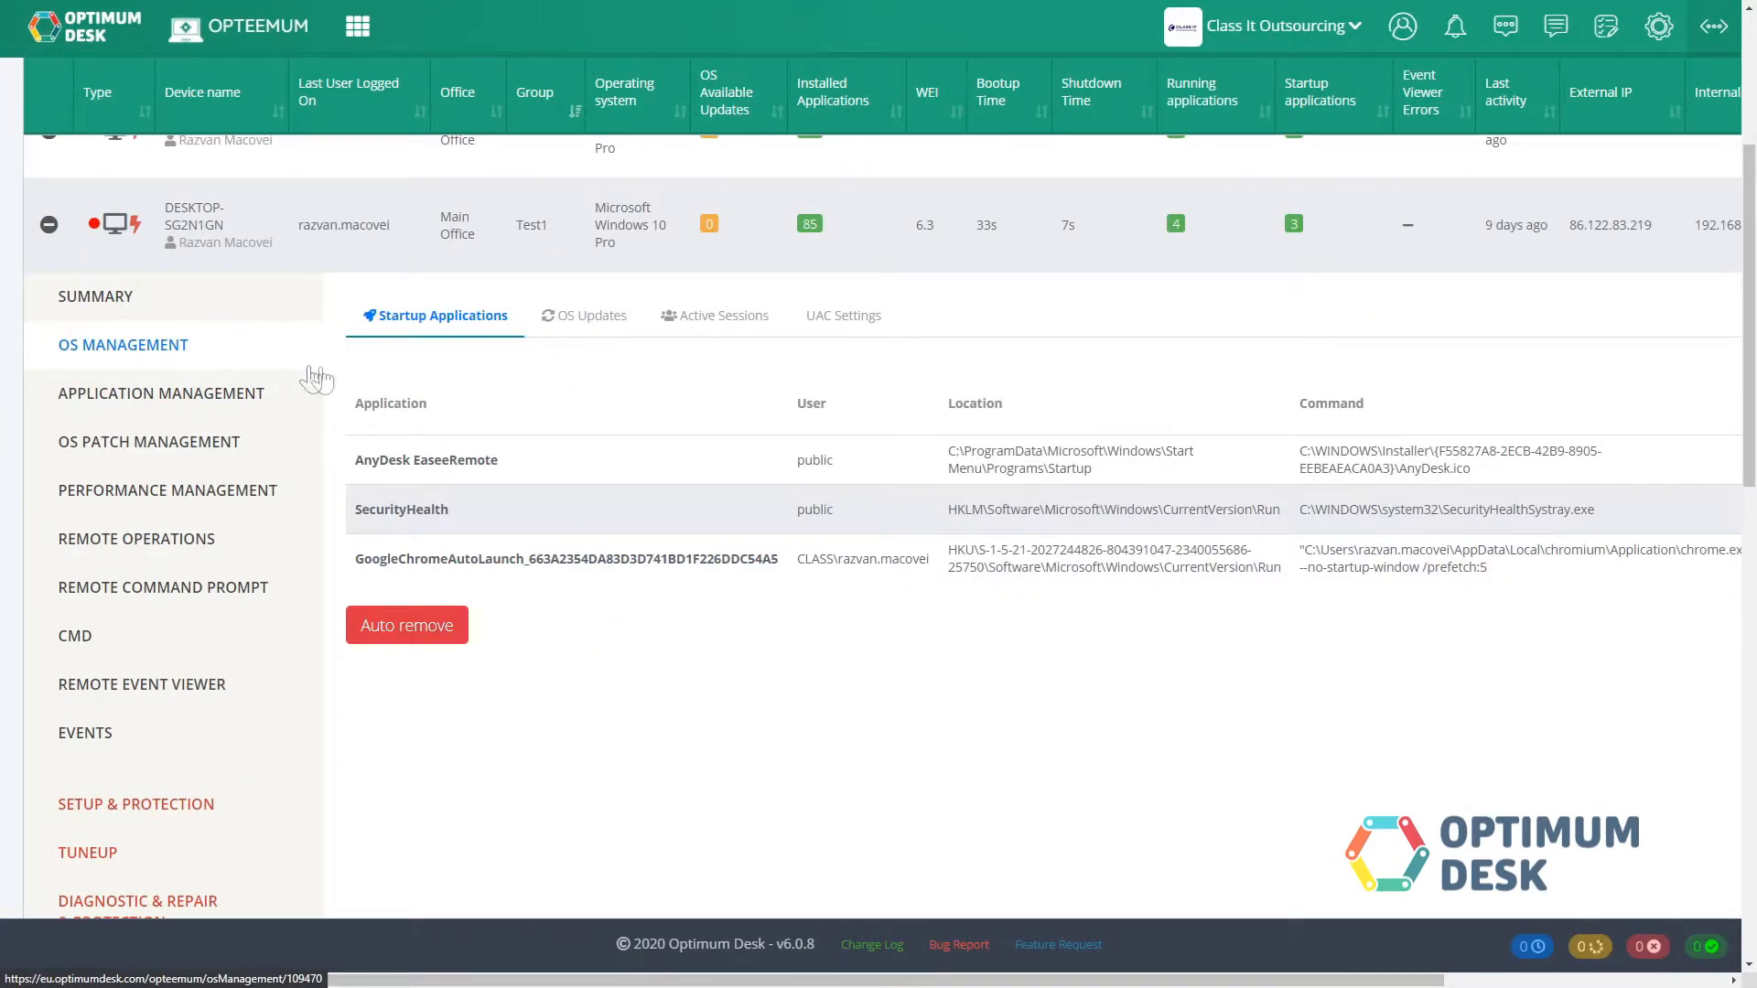
{"action": "scroll", "coordinate": [560, 416], "scroll_direction": "up", "scroll_amount": 1}
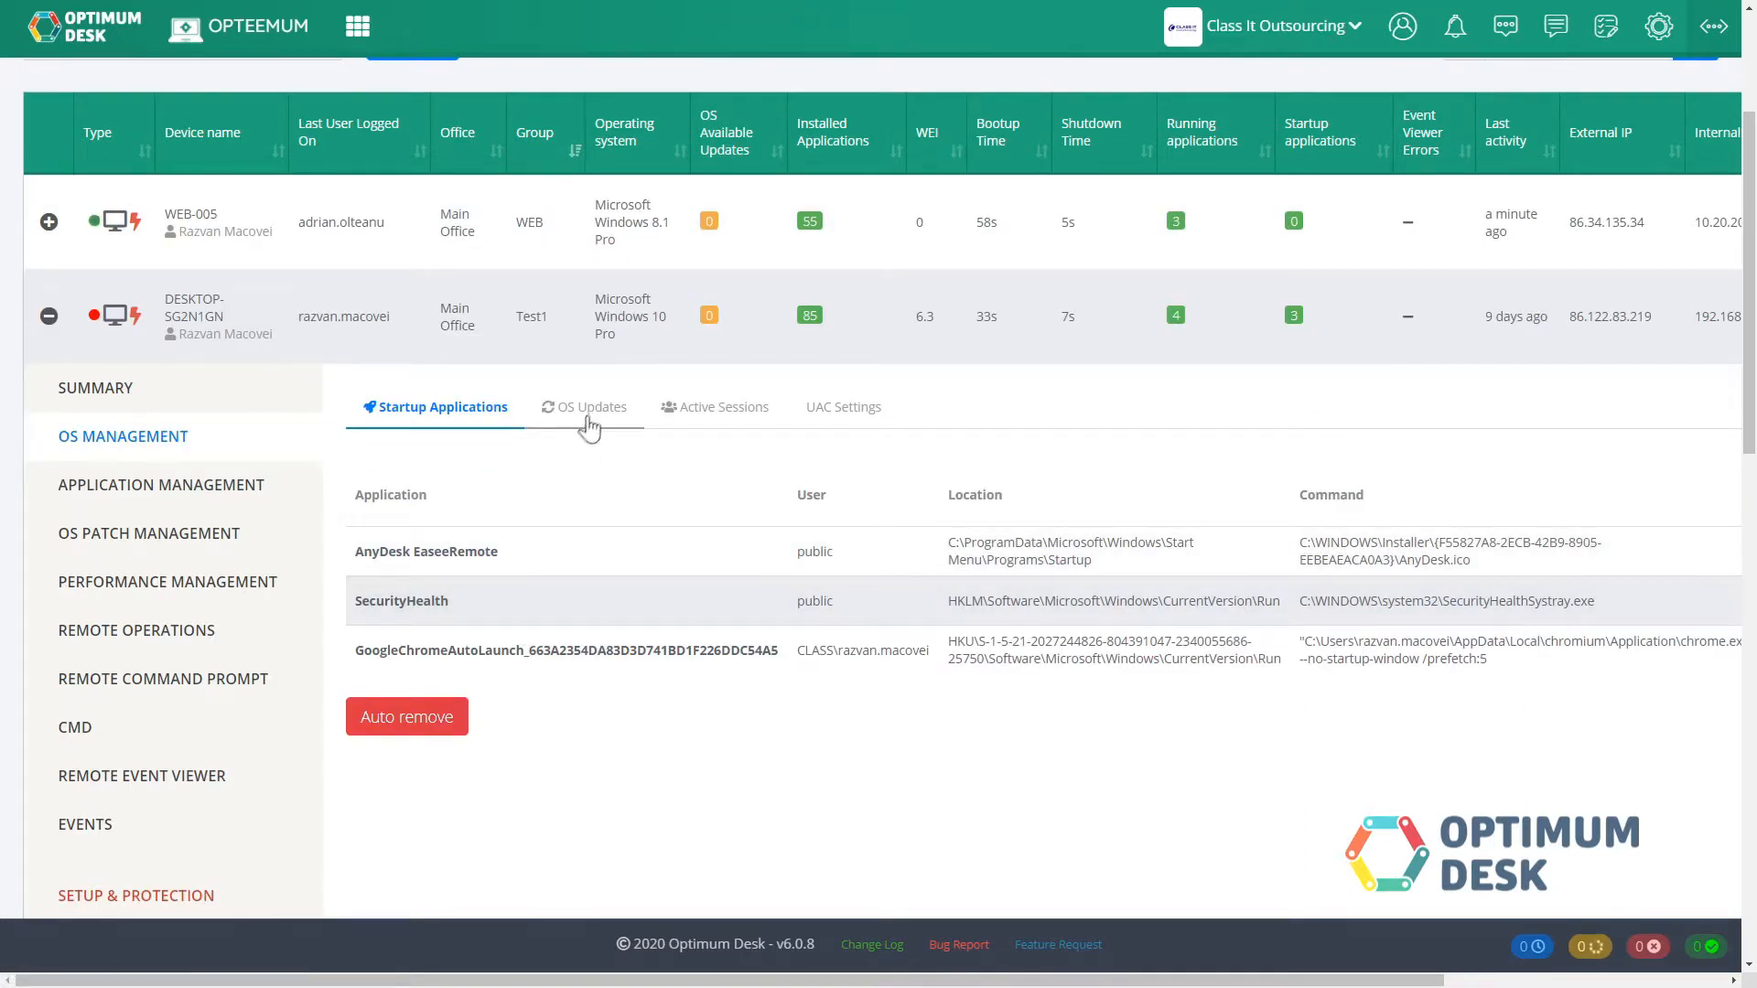
- Review the device's OS updates status and its active user sessions
{"action": "left_click", "coordinate": [590, 406]}
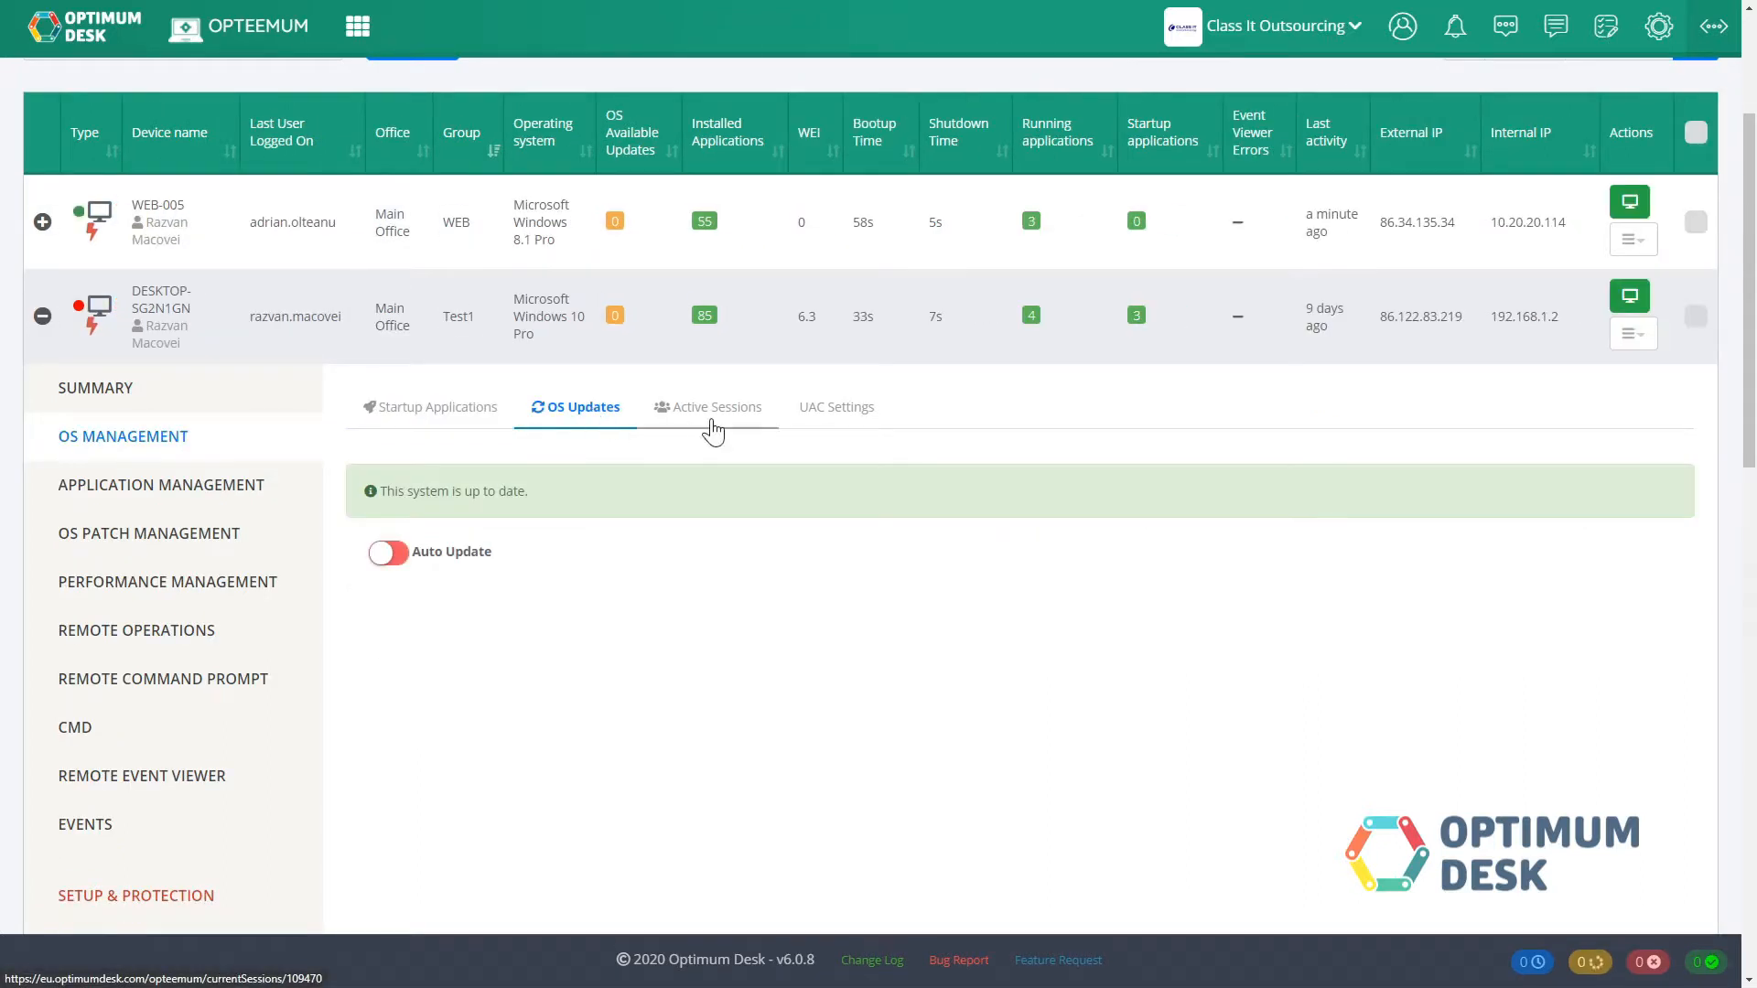
{"action": "left_click", "coordinate": [711, 409]}
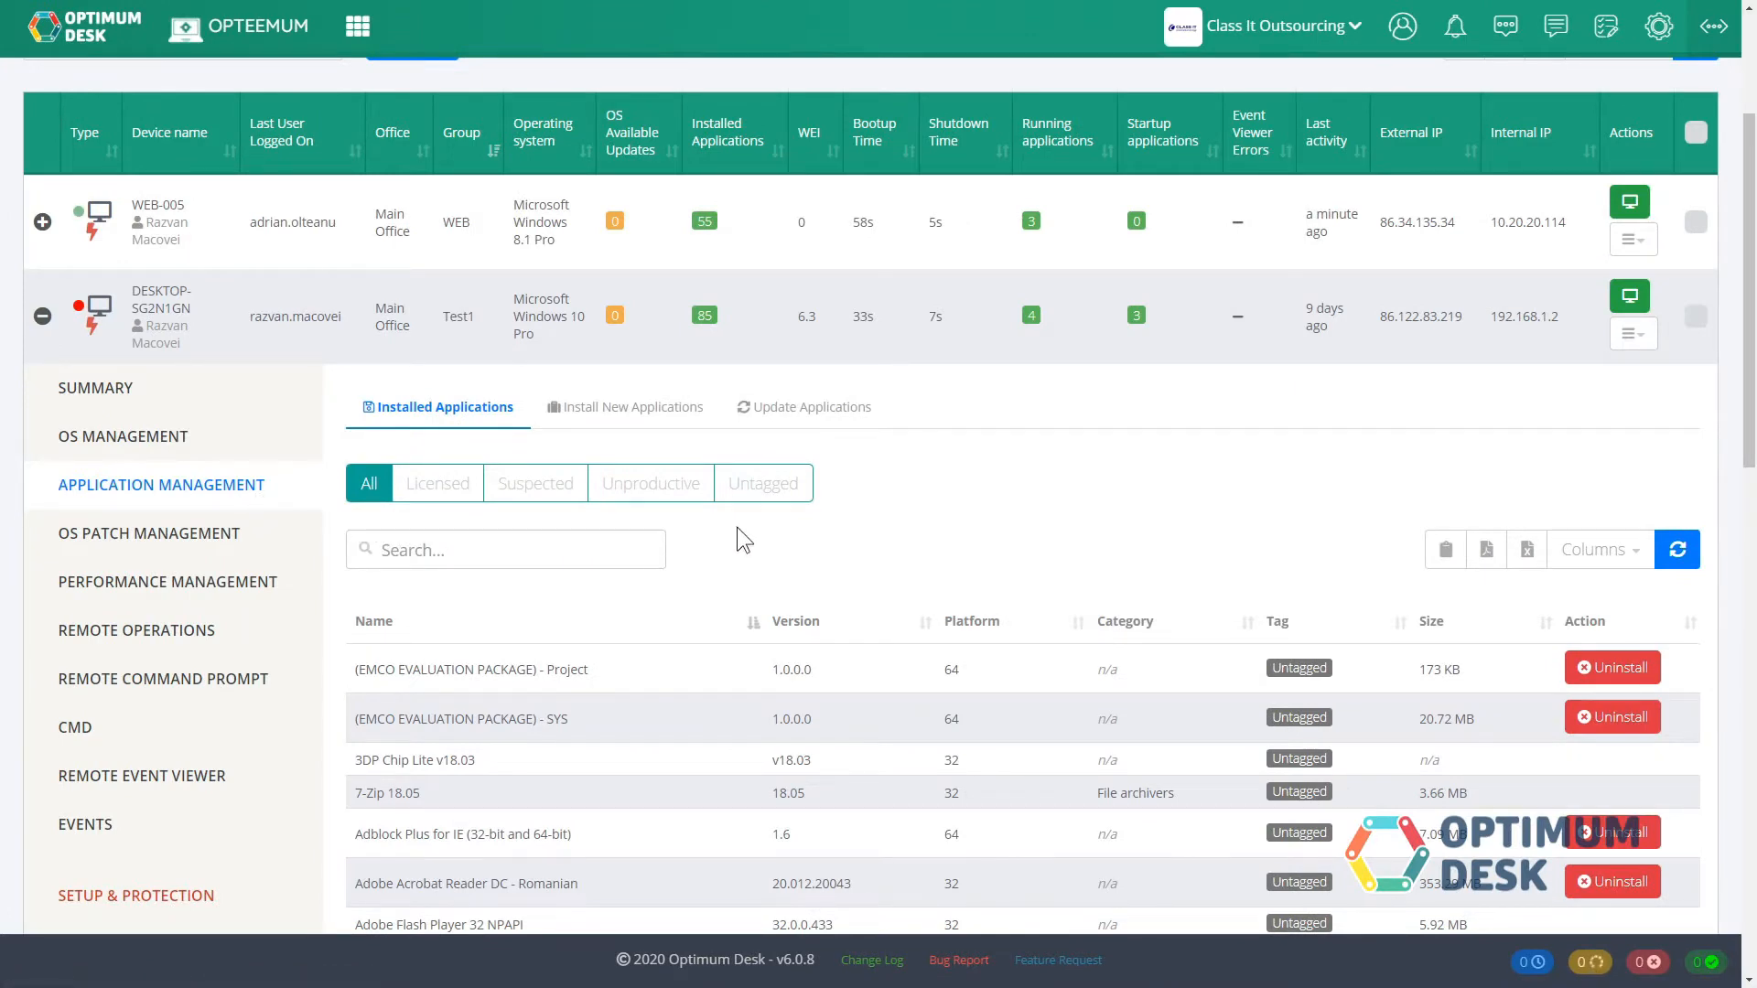
{"action": "scroll", "coordinate": [738, 528], "scroll_direction": "down", "scroll_amount": 3}
{"action": "scroll", "coordinate": [738, 527], "scroll_direction": "down", "scroll_amount": 3}
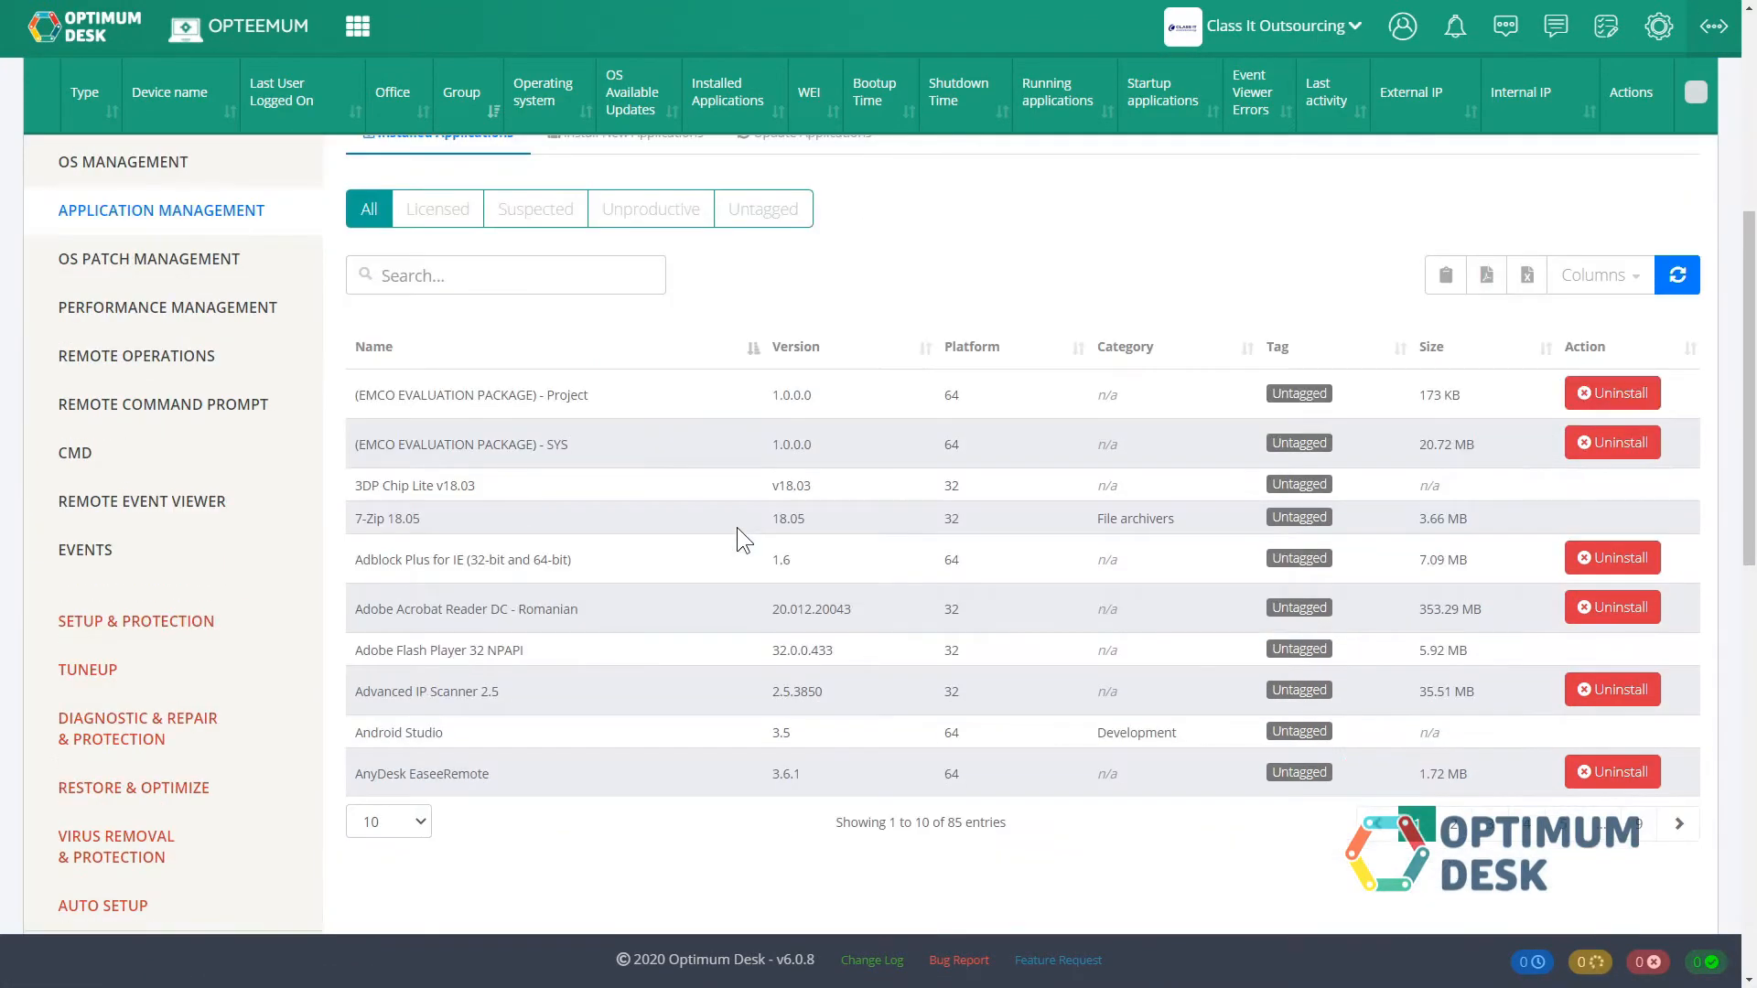
- Page through installed applications, then filter to licensed and suspected ones
{"action": "left_click", "coordinate": [1452, 732]}
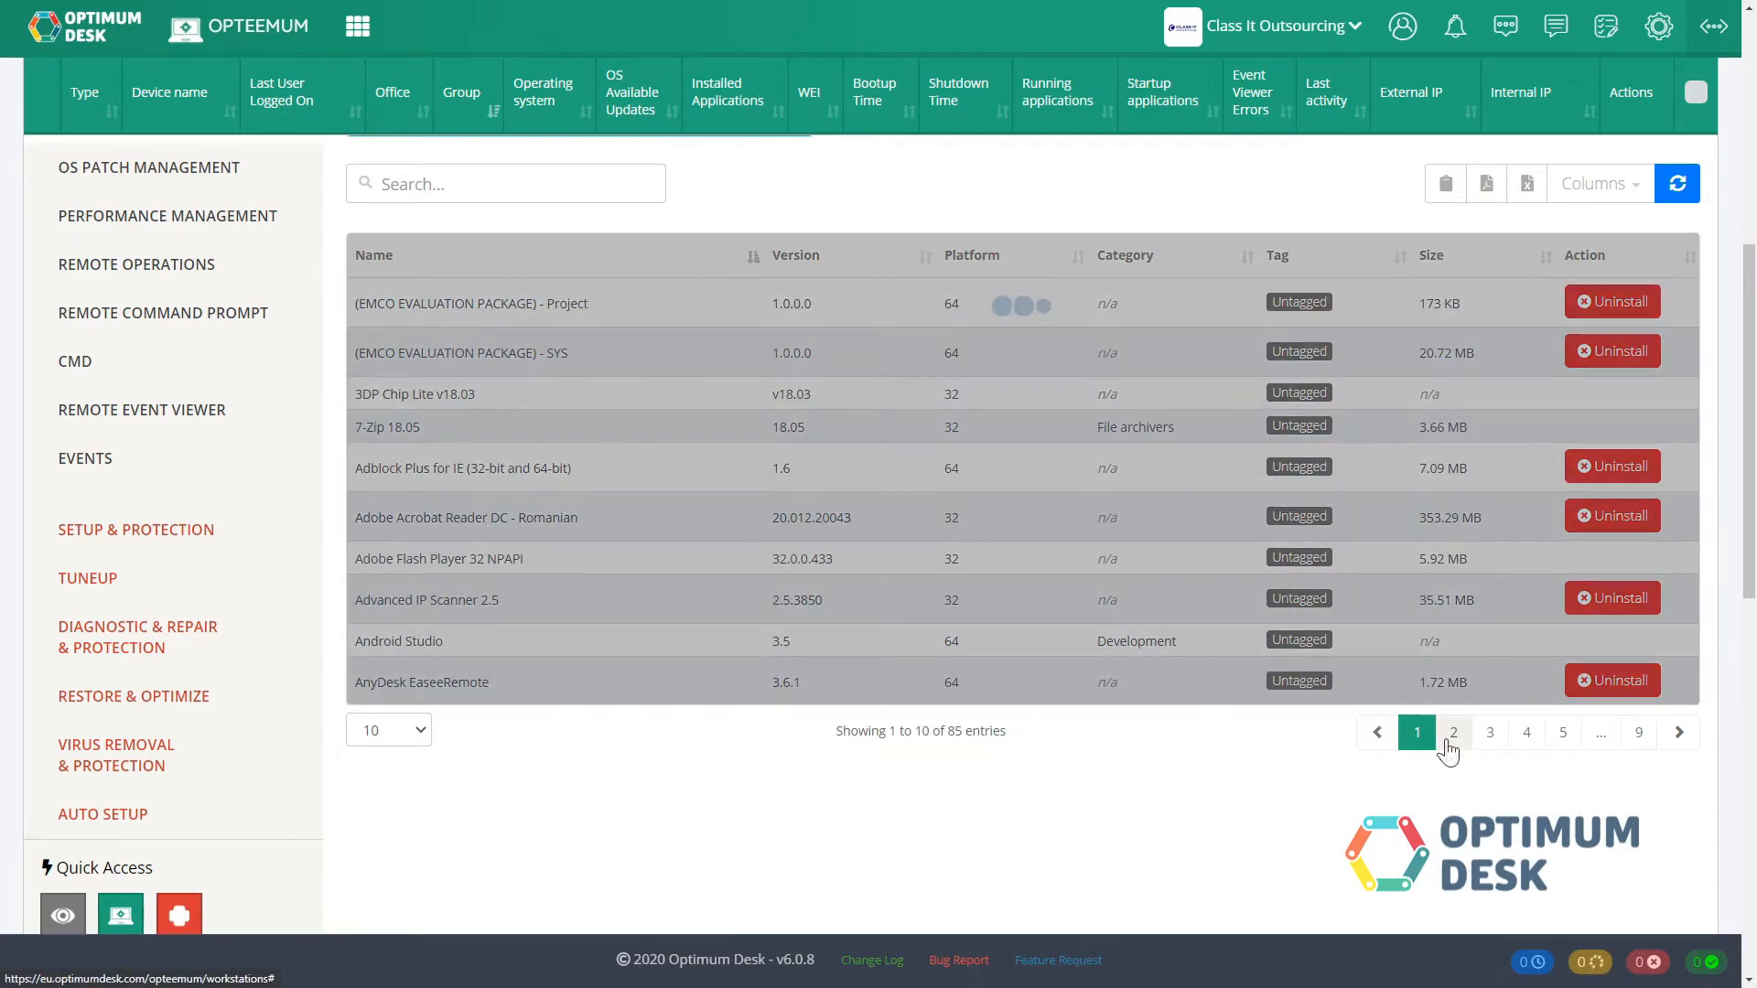
{"action": "scroll", "coordinate": [723, 561], "scroll_direction": "up", "scroll_amount": 3}
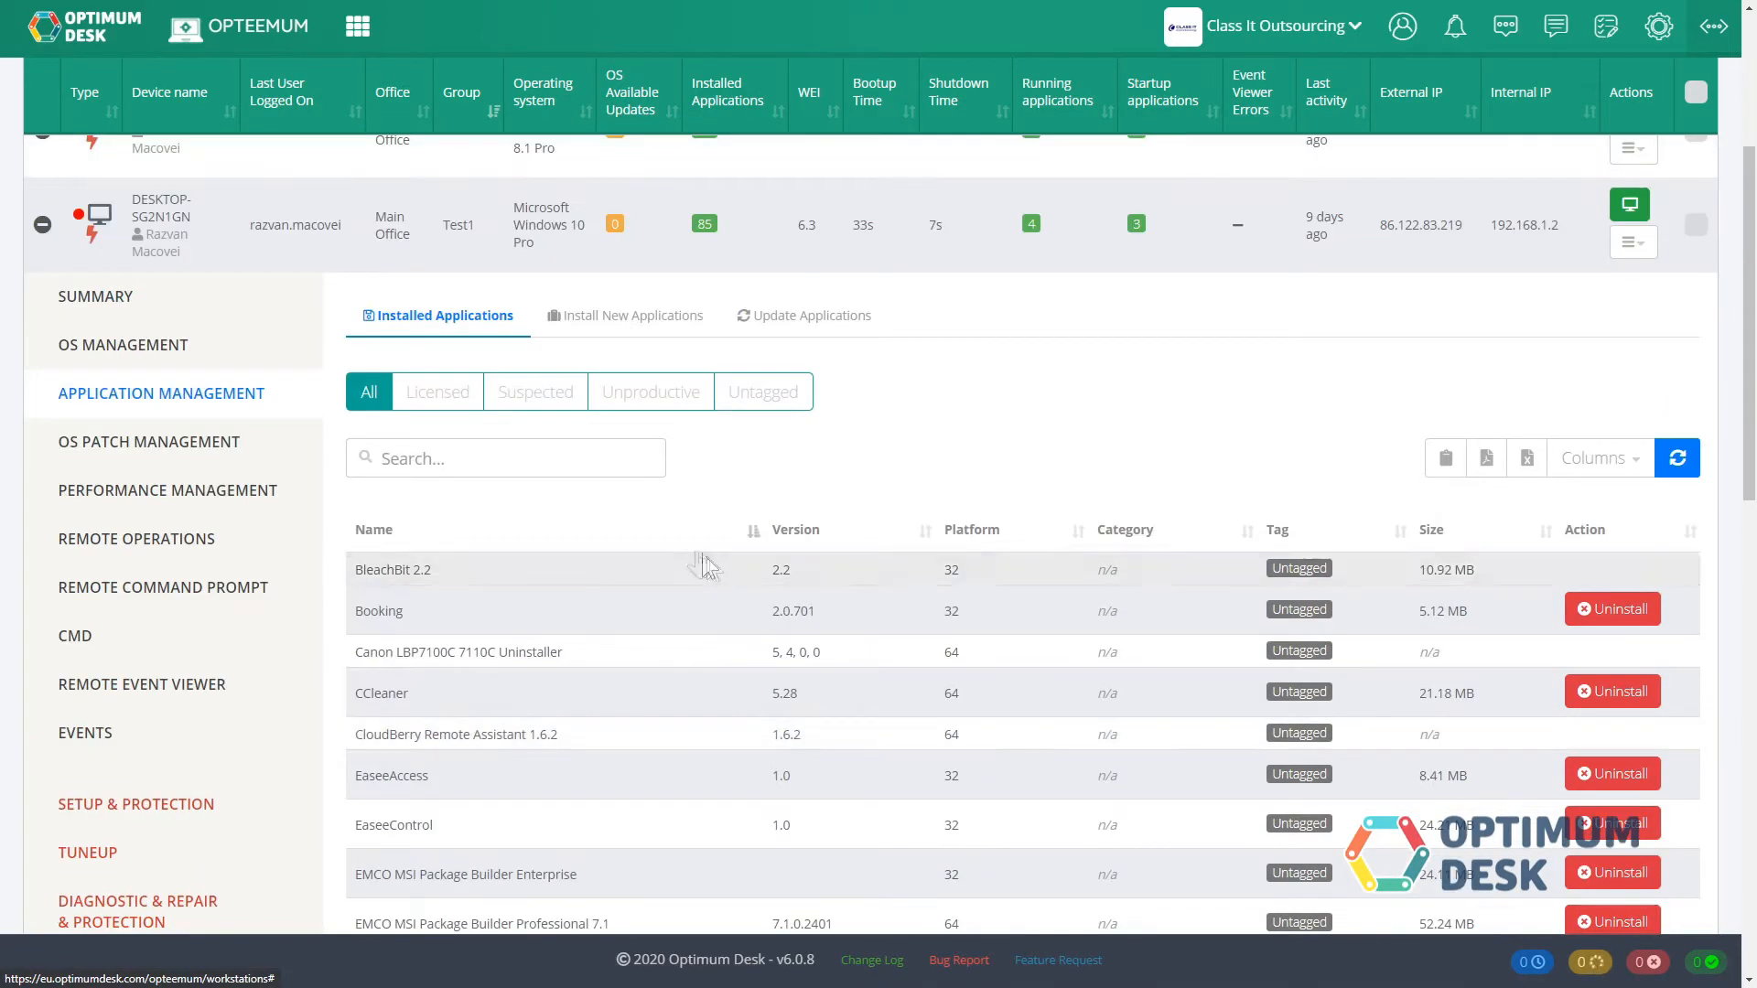
{"action": "left_click", "coordinate": [436, 392]}
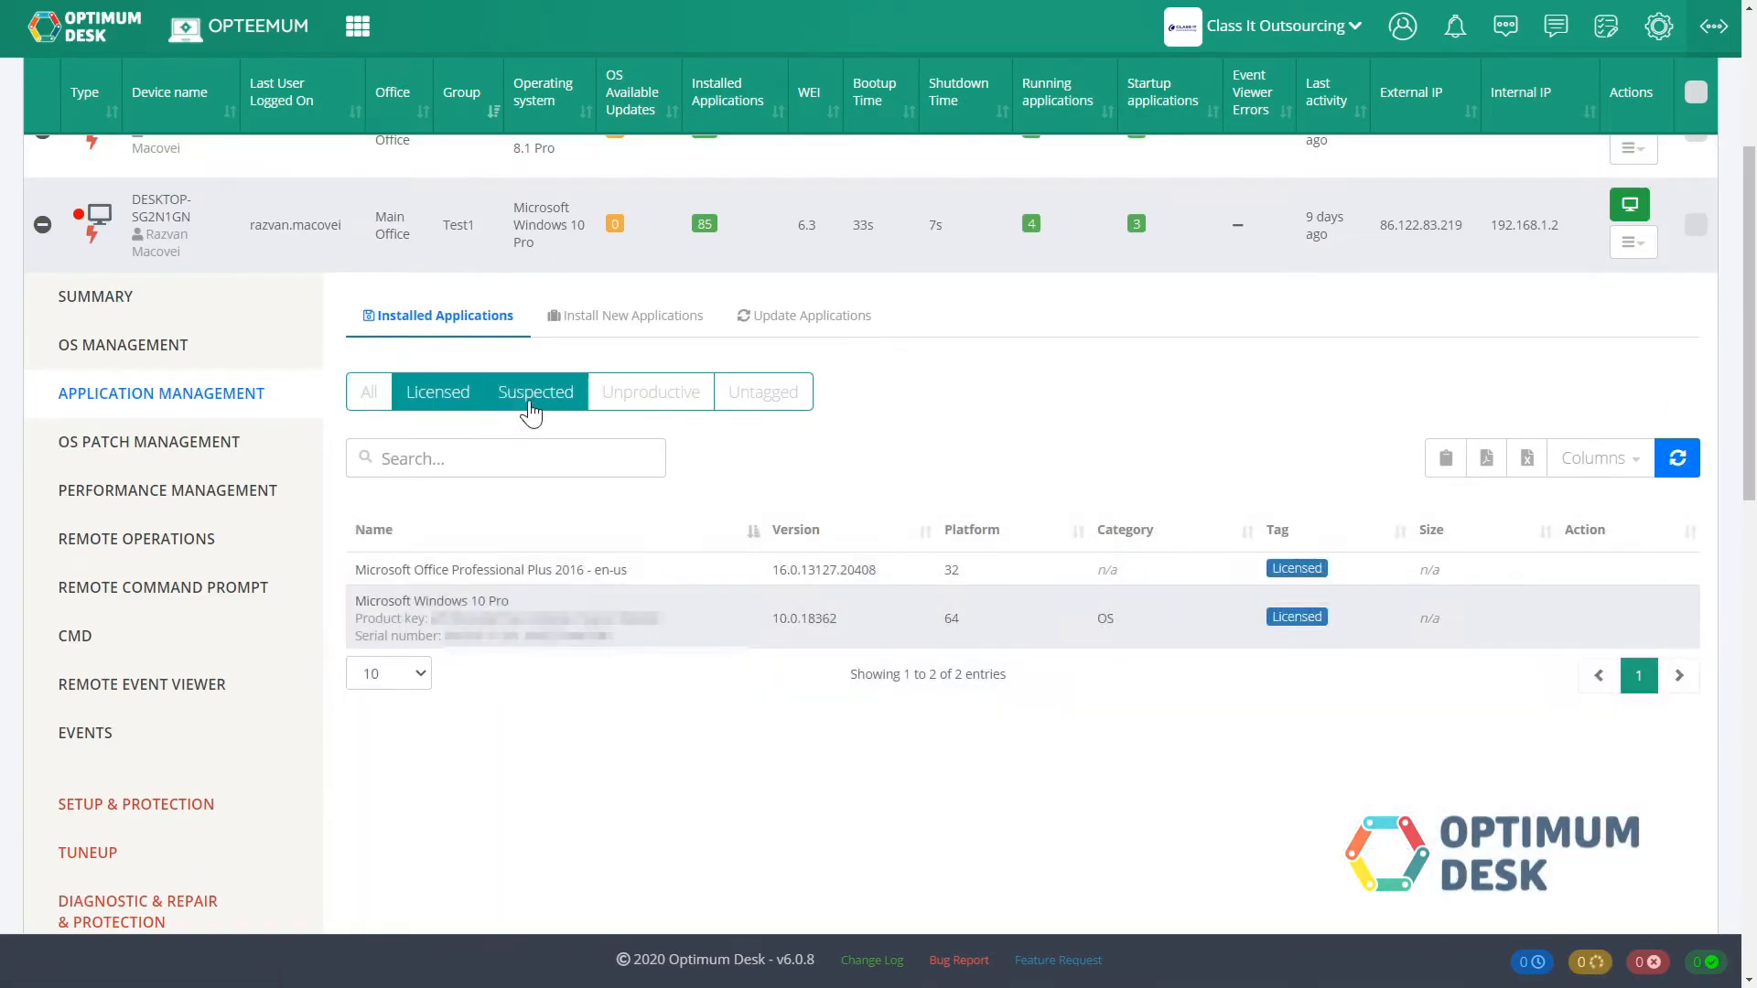
{"action": "left_click", "coordinate": [535, 392]}
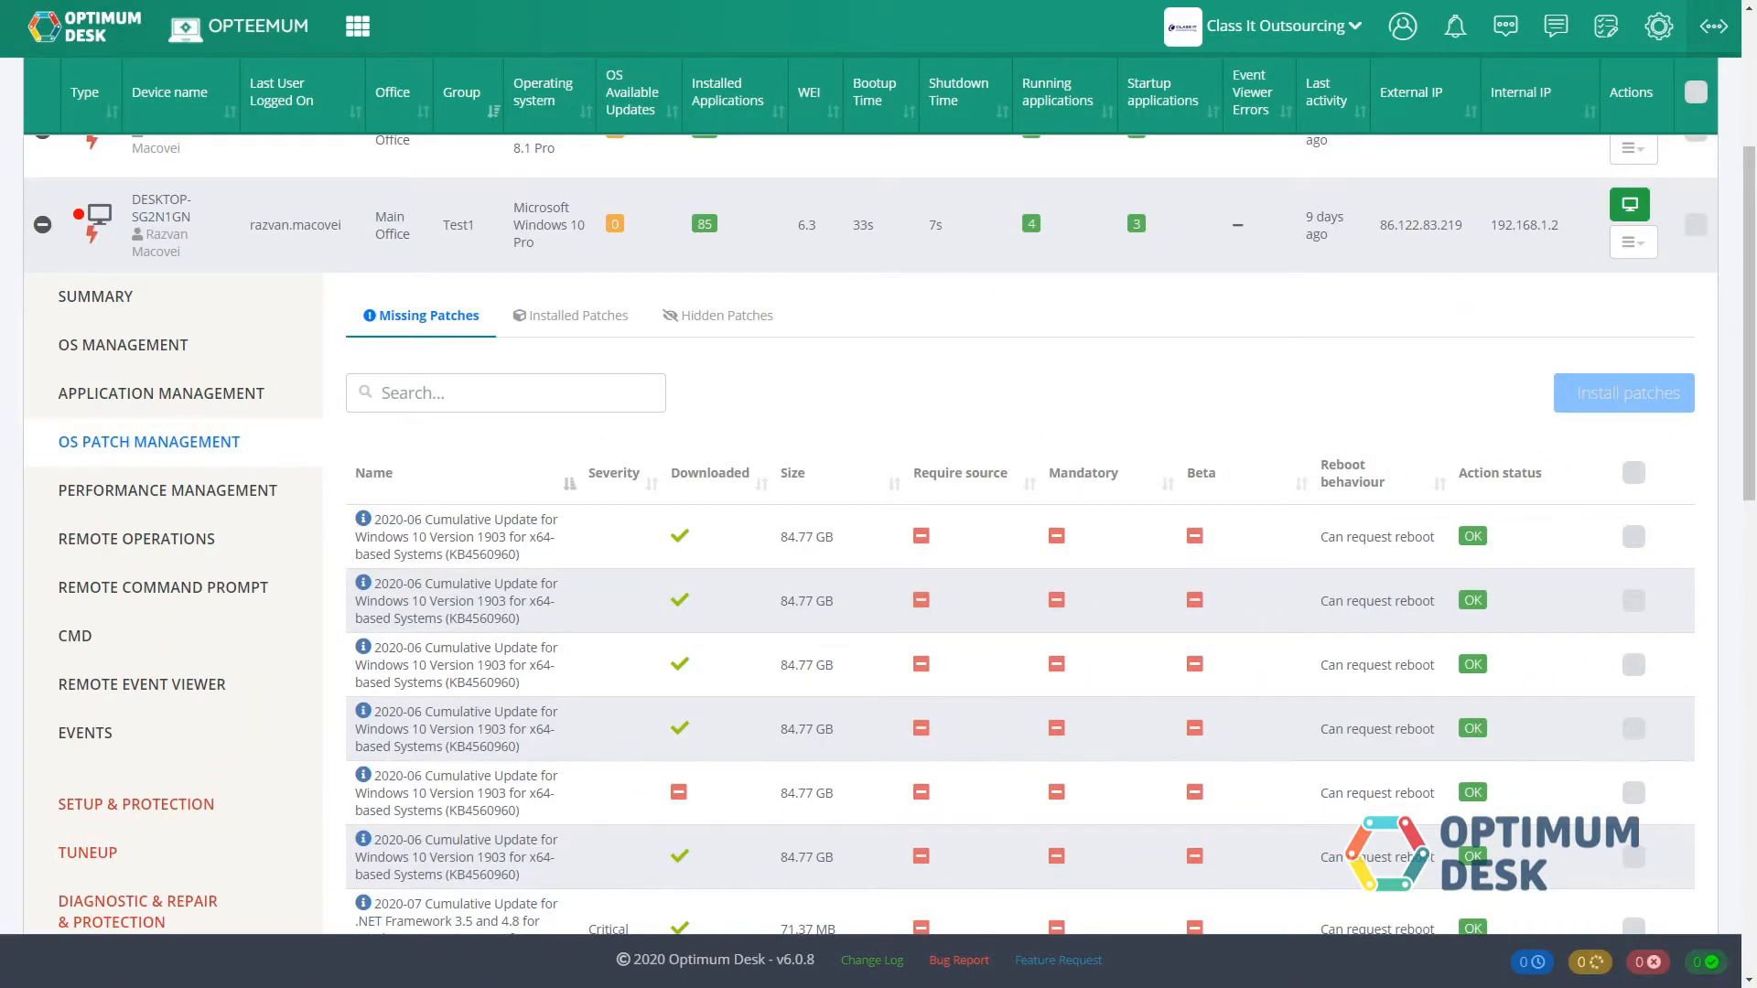
{"action": "scroll", "coordinate": [781, 454], "scroll_direction": "down", "scroll_amount": 3}
{"action": "scroll", "coordinate": [782, 454], "scroll_direction": "down", "scroll_amount": 3}
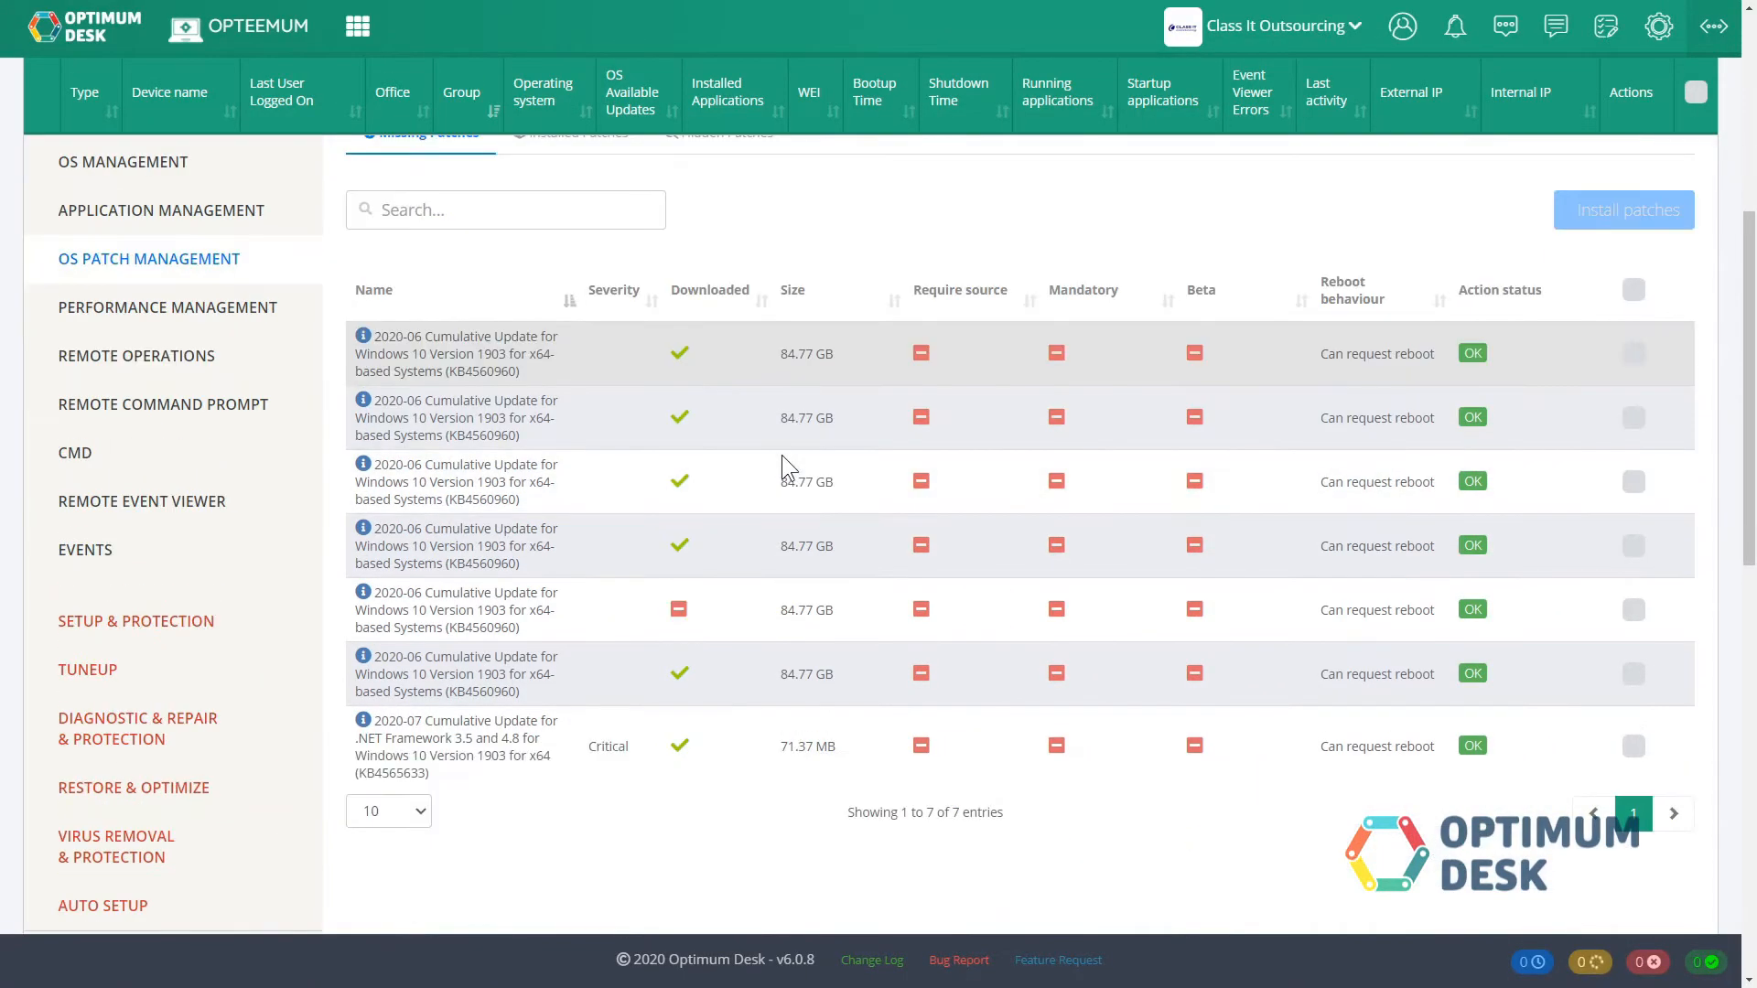
{"action": "scroll", "coordinate": [781, 453], "scroll_direction": "up", "scroll_amount": 3}
{"action": "scroll", "coordinate": [781, 454], "scroll_direction": "up", "scroll_amount": 3}
{"action": "scroll", "coordinate": [781, 454], "scroll_direction": "up", "scroll_amount": 2}
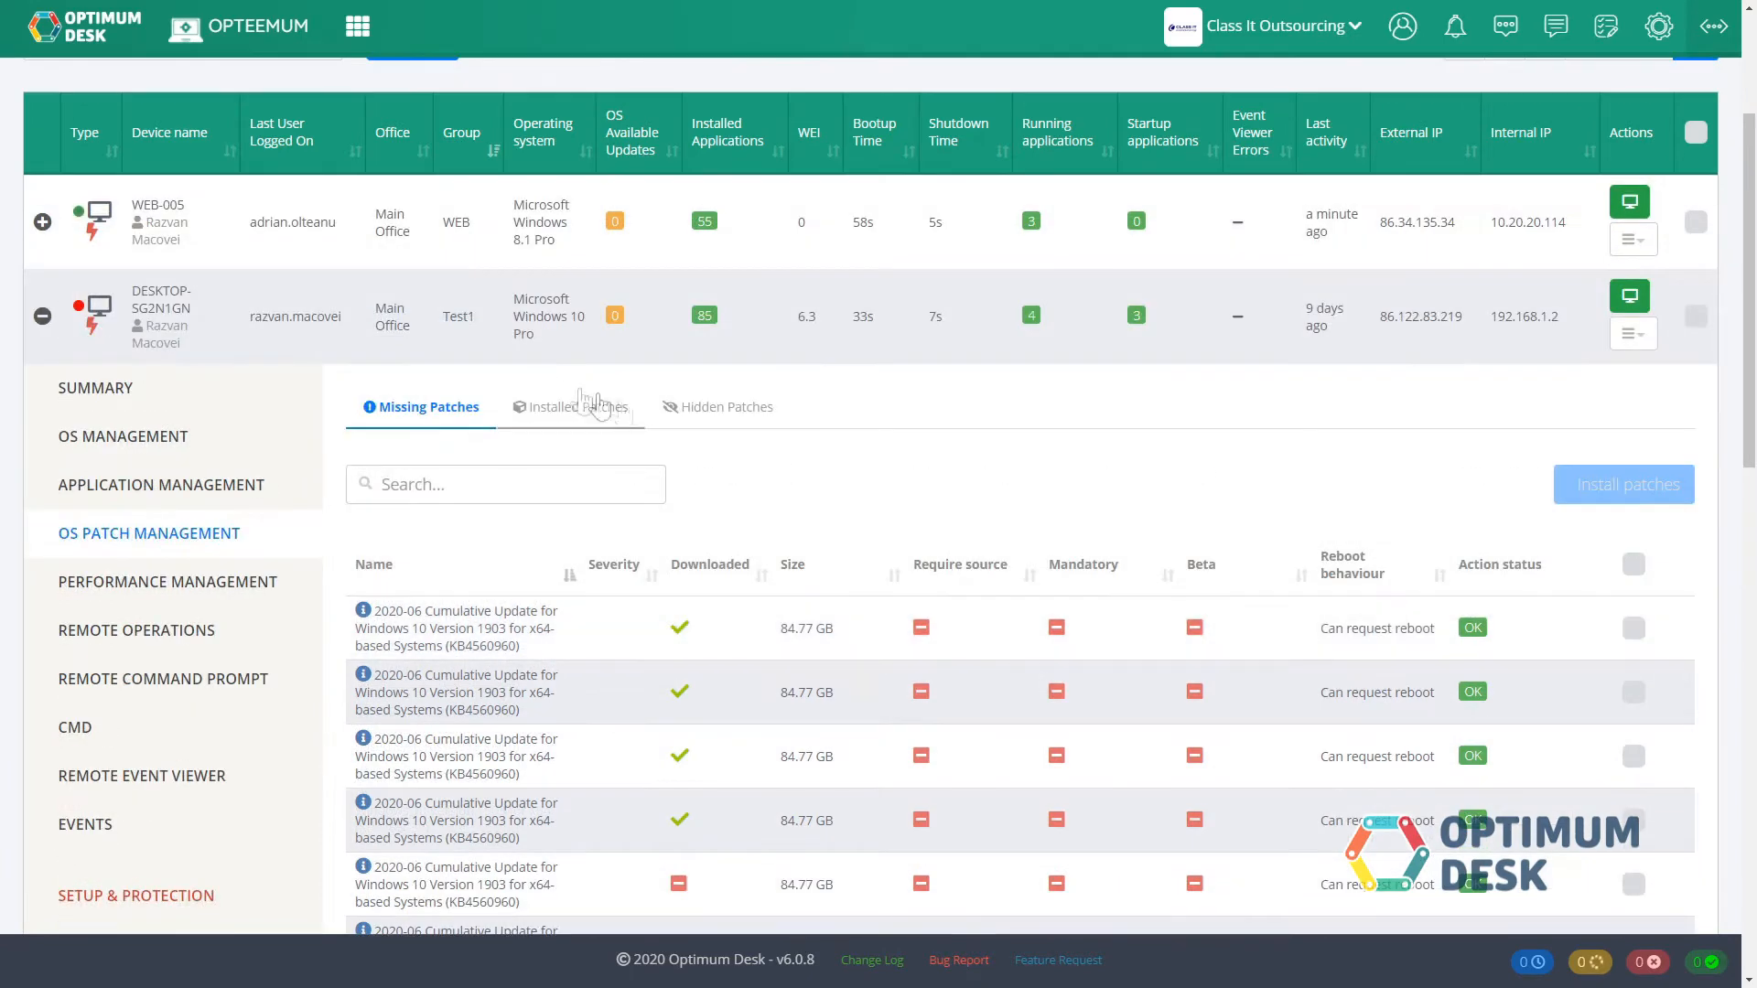
- Review the device's installed patches and hidden patches lists
{"action": "left_click", "coordinate": [571, 407]}
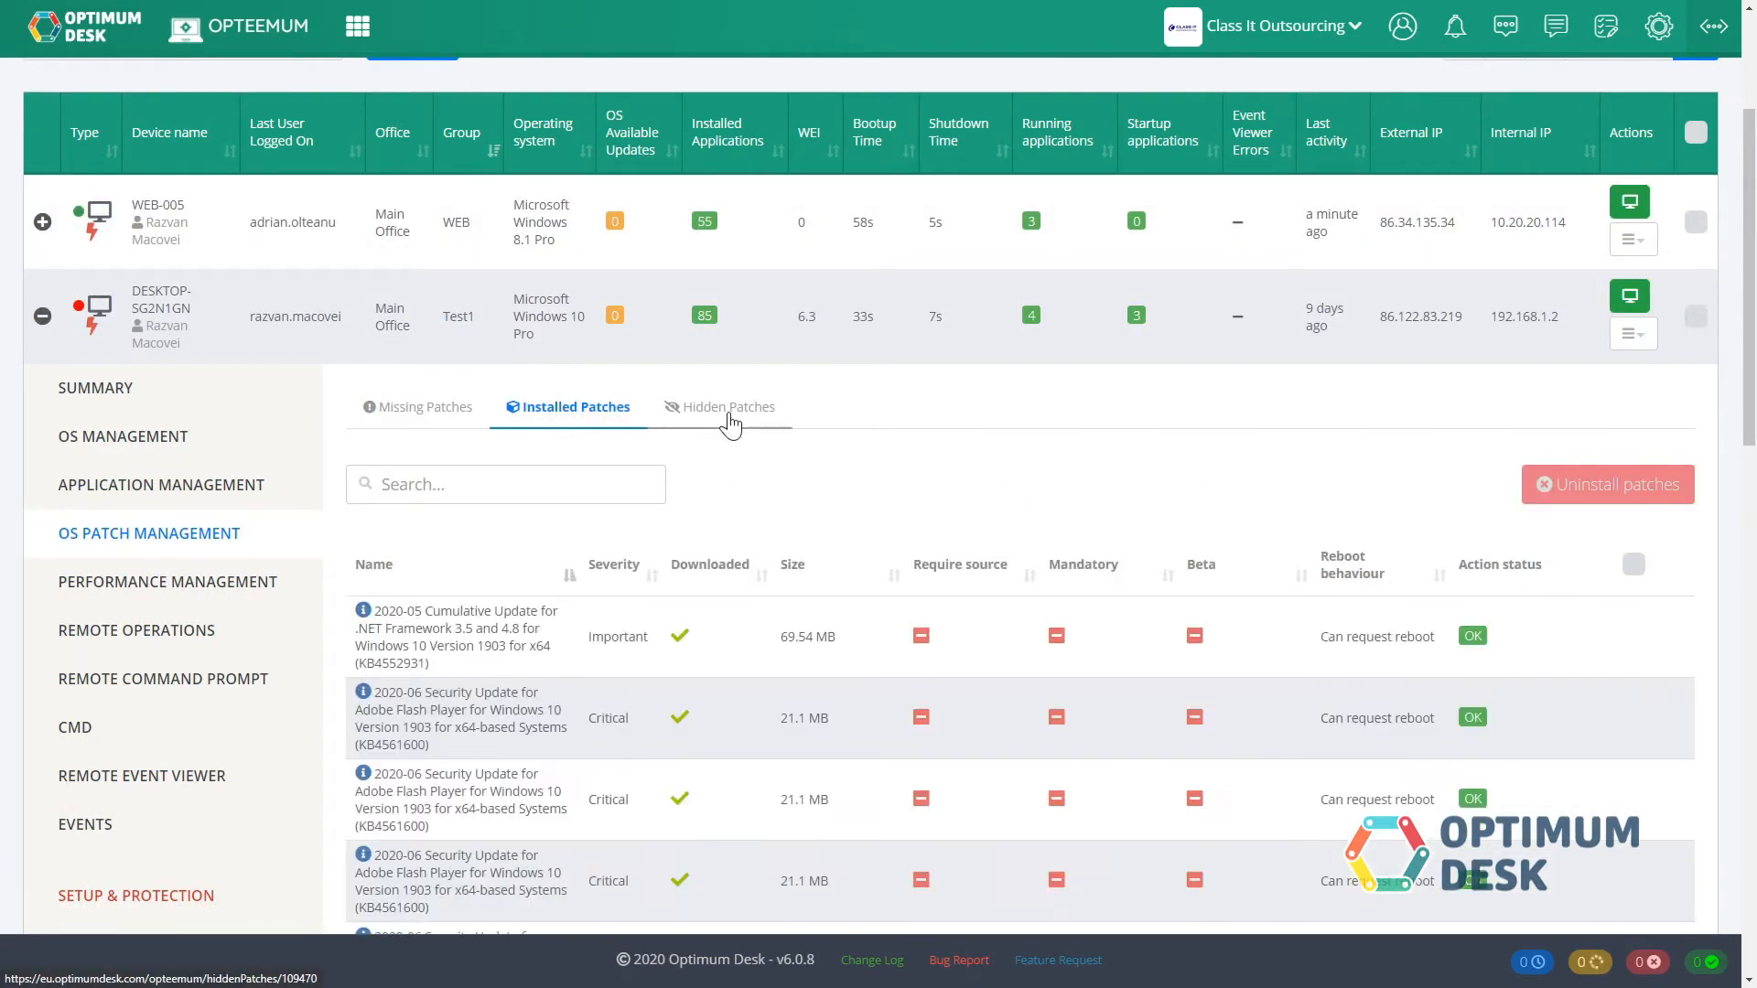
{"action": "left_click", "coordinate": [722, 407]}
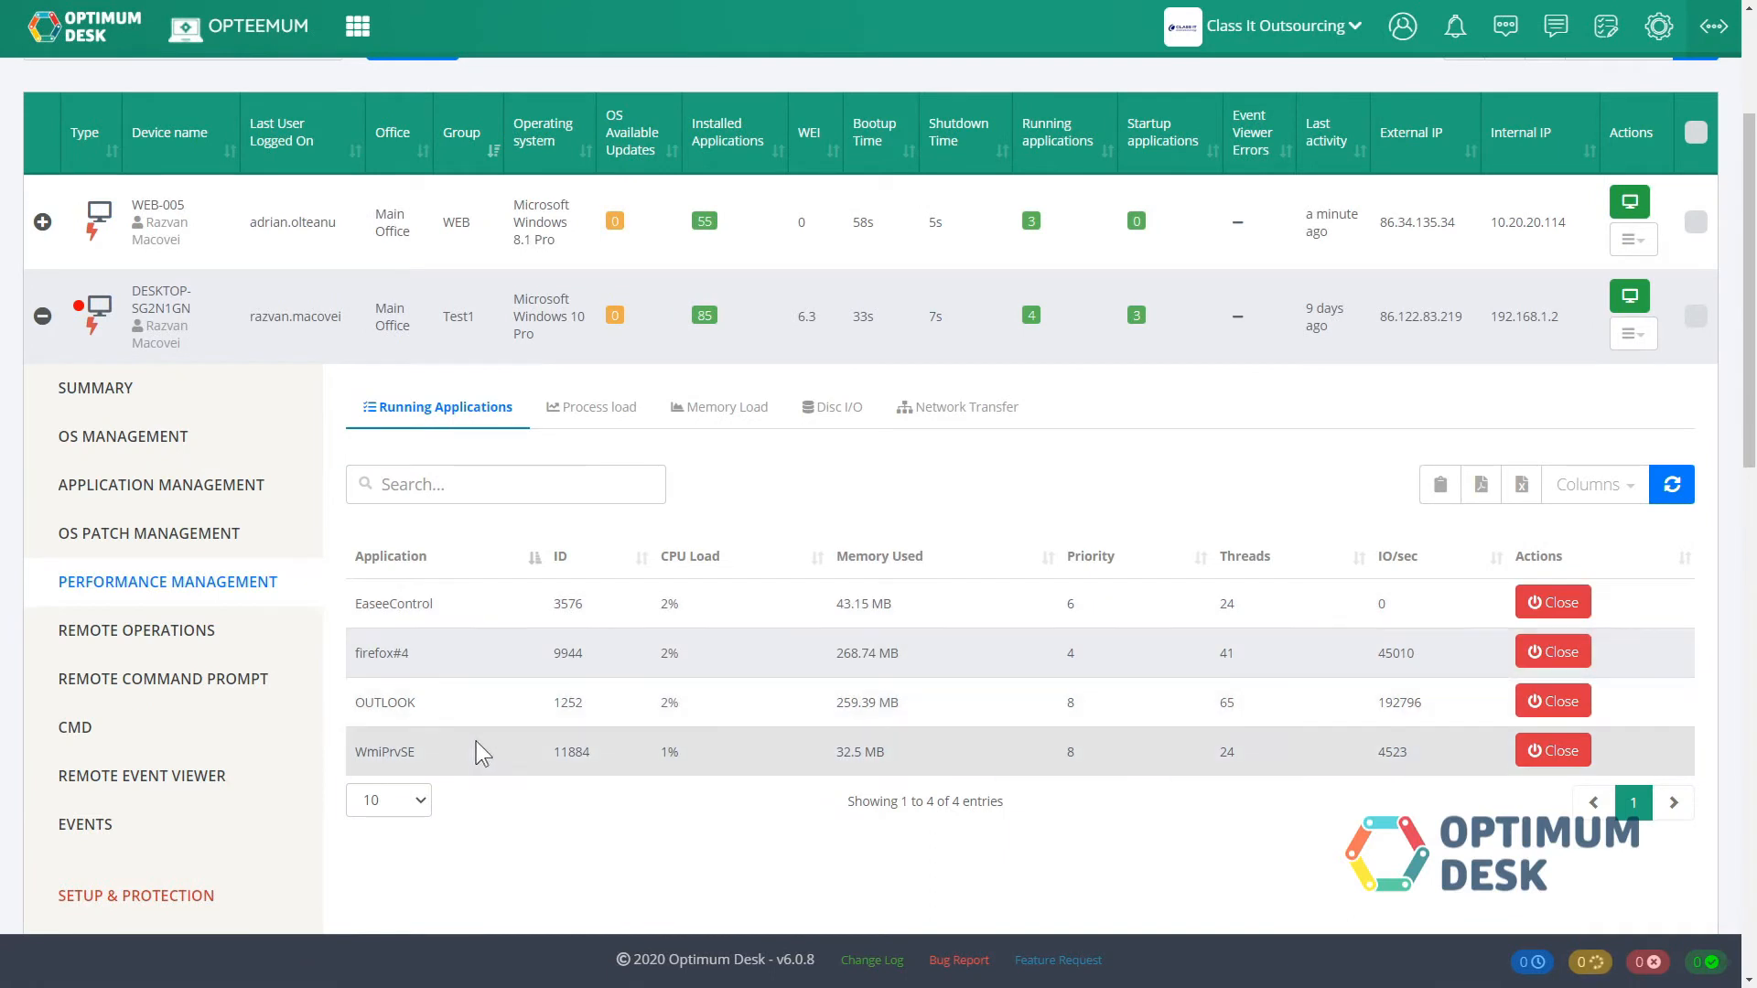
- Review the device's process load, memory load and disc I/O activity
{"action": "left_click", "coordinate": [599, 407]}
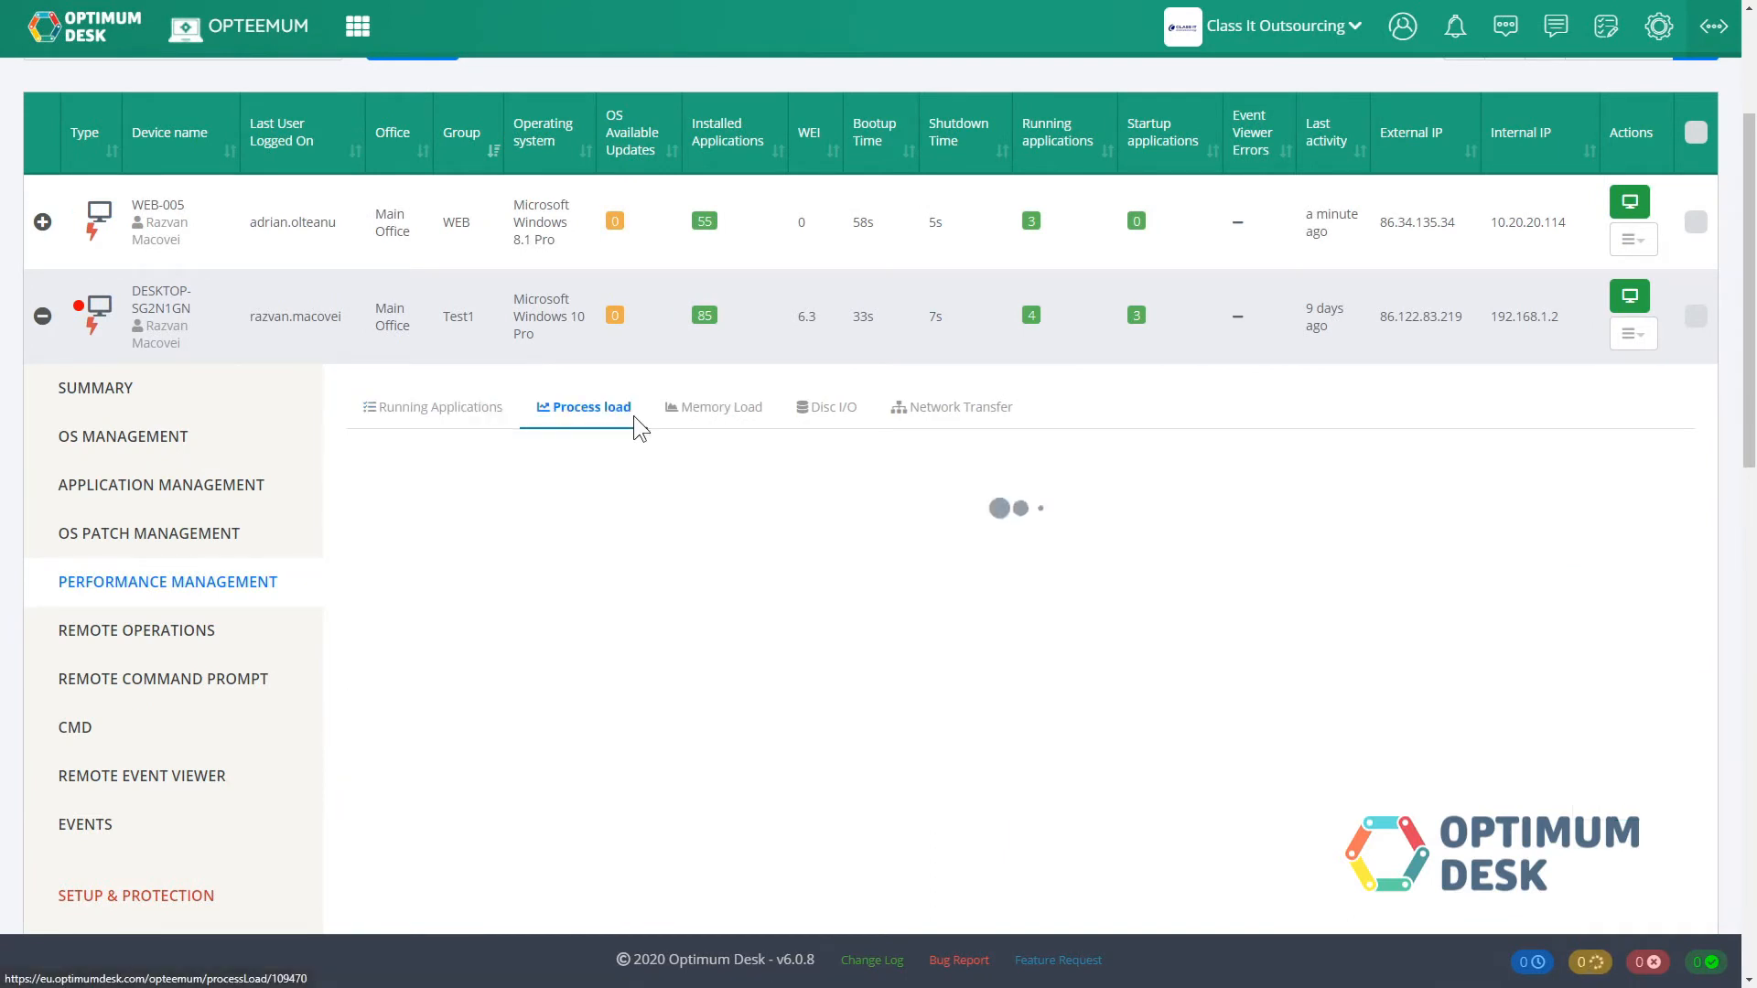
{"action": "left_click", "coordinate": [696, 411]}
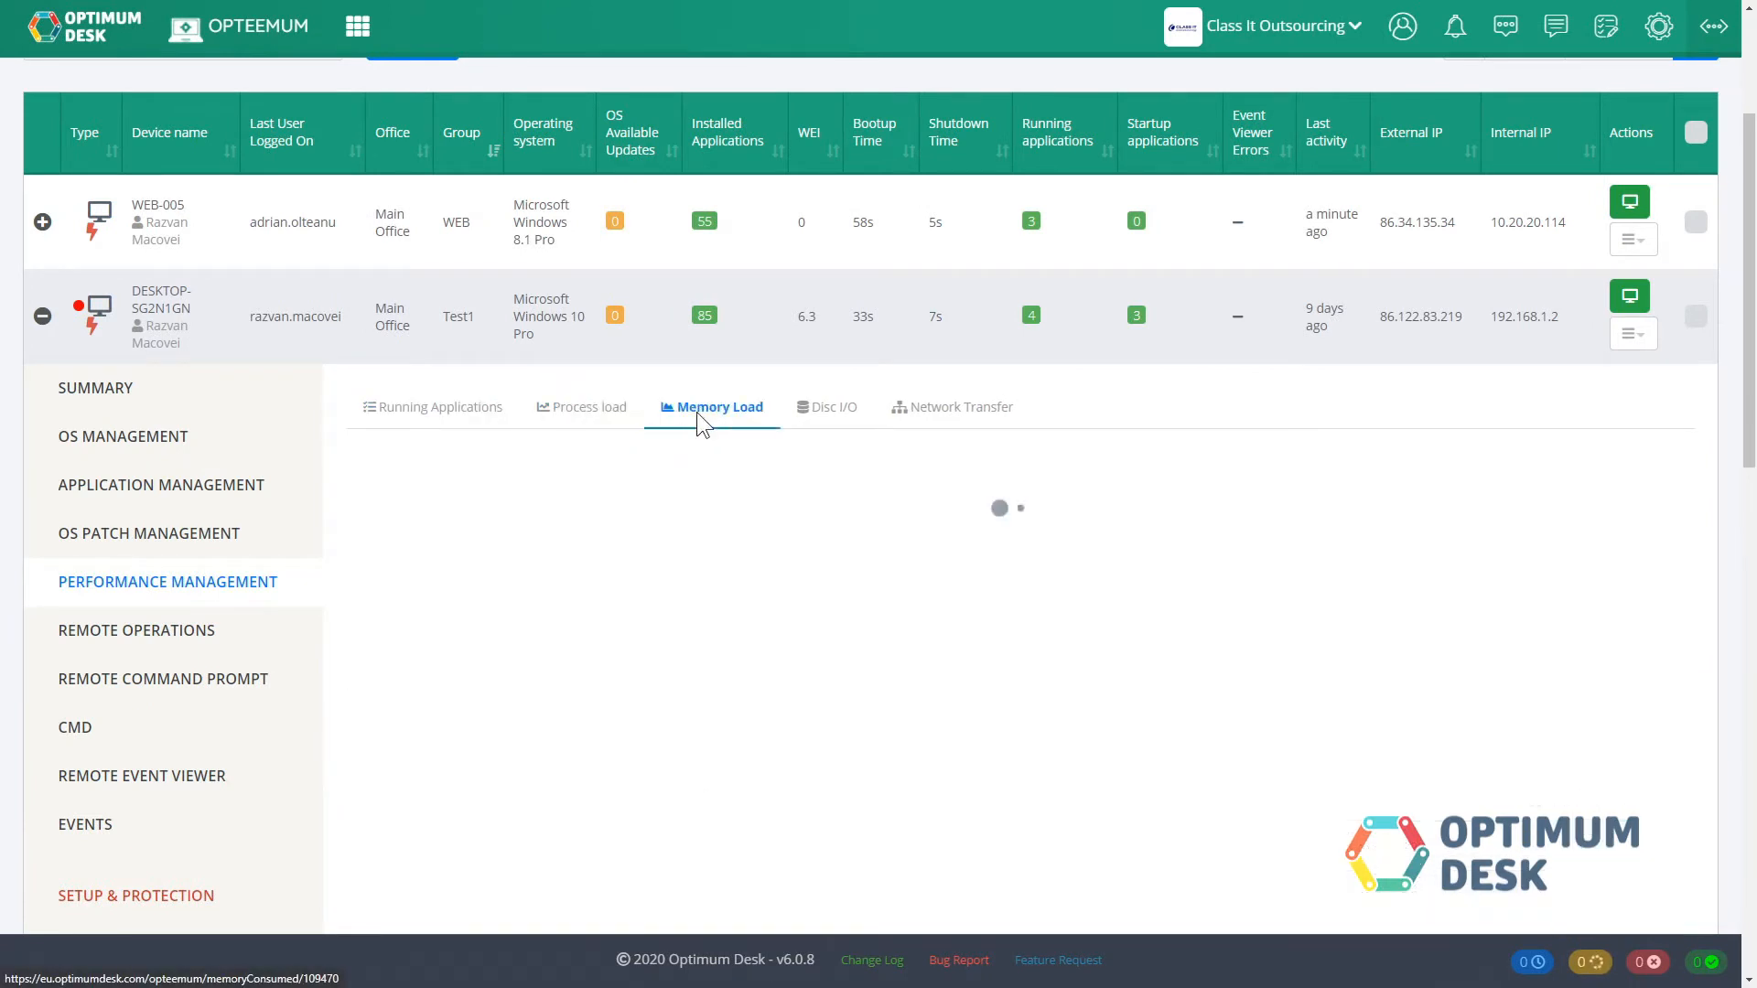
{"action": "left_click", "coordinate": [827, 411]}
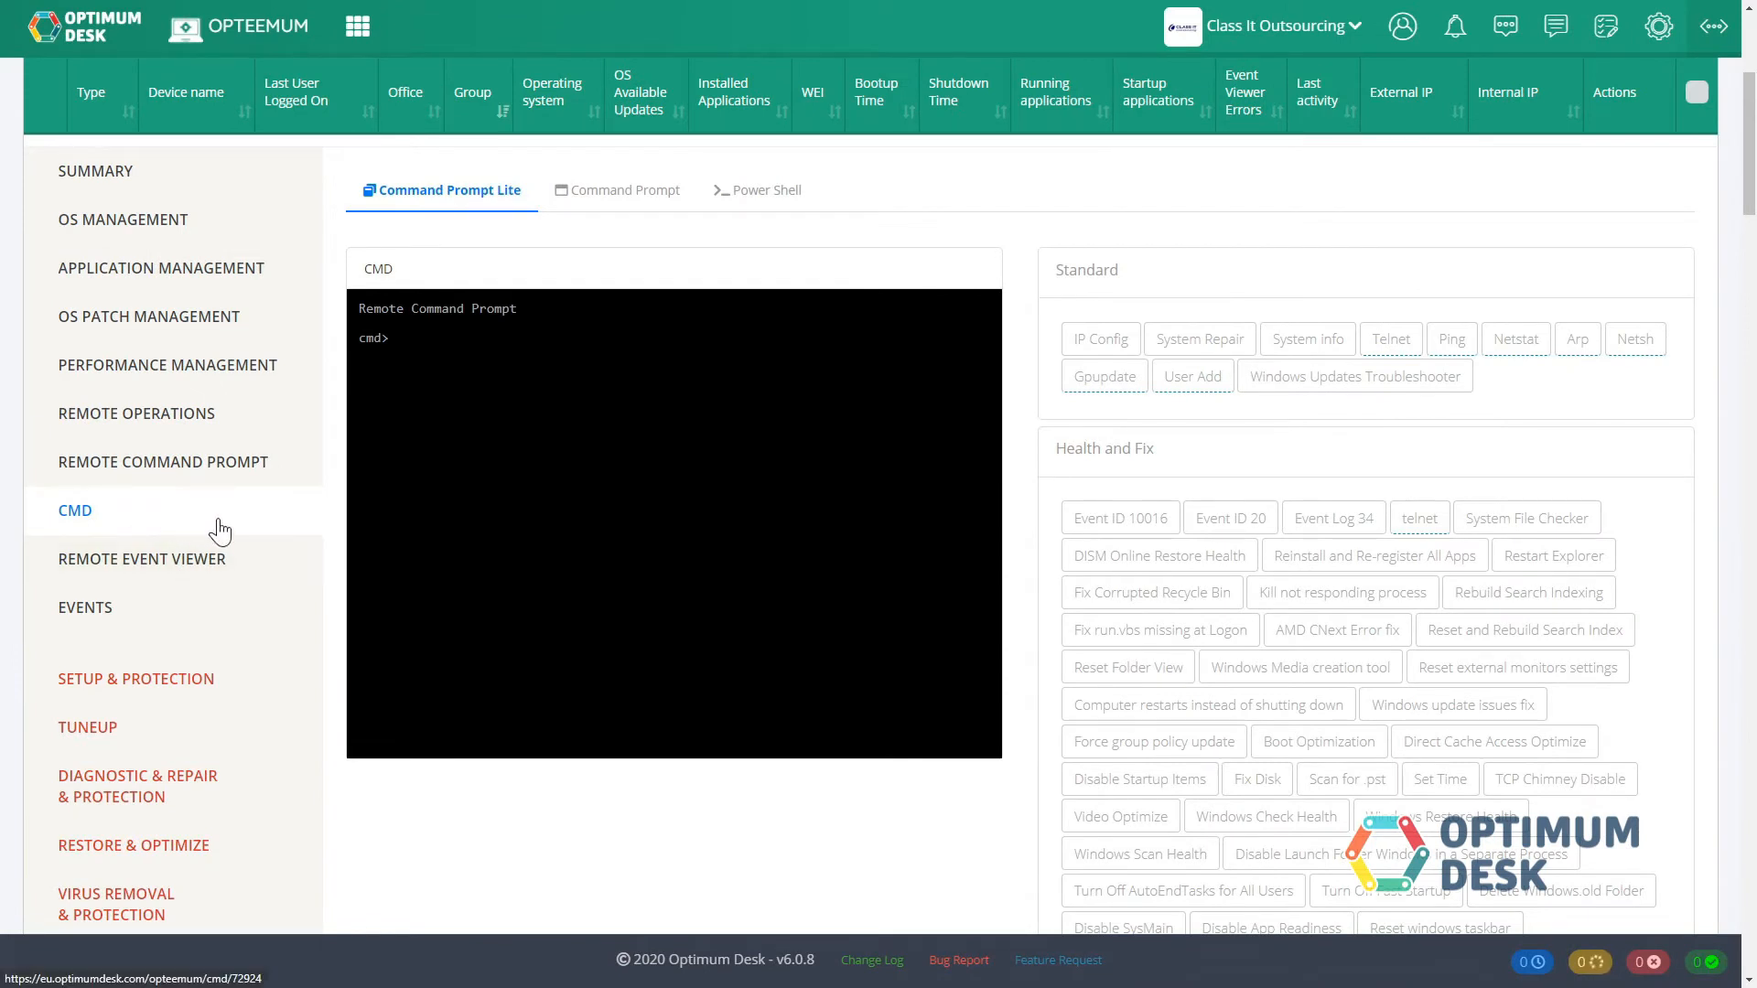
- Focus the remote command prompt console ready to enter commands
{"action": "left_click", "coordinate": [523, 528]}
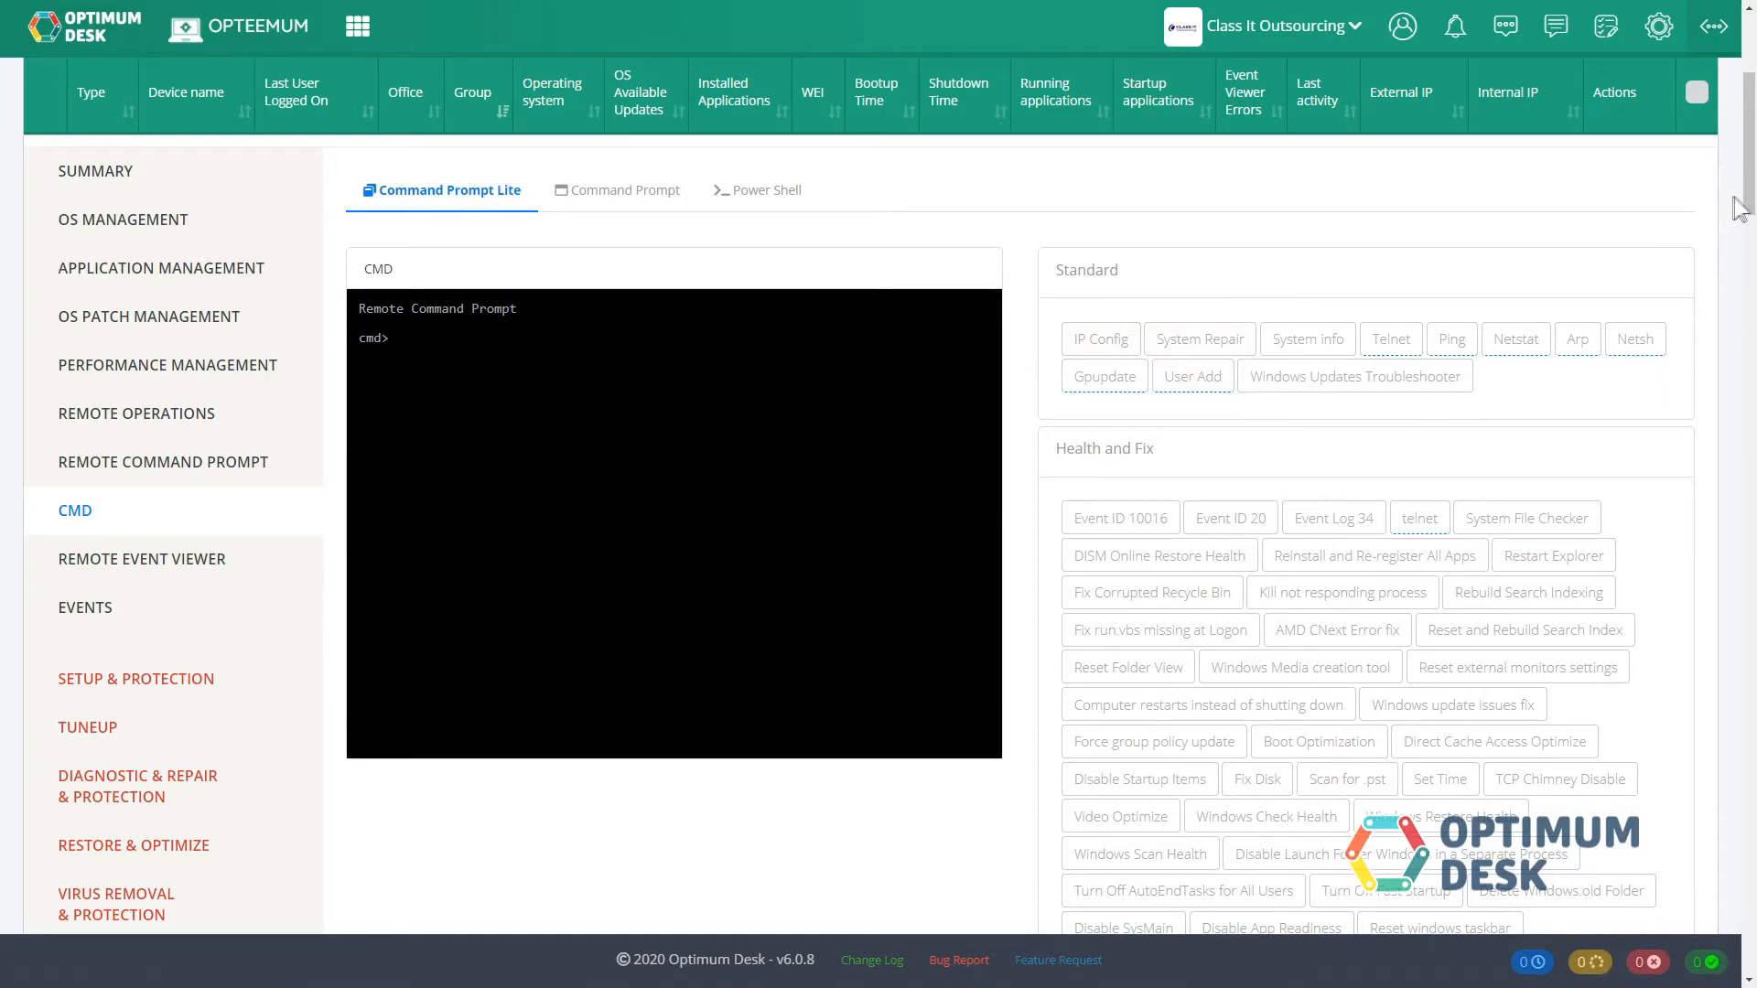
{"action": "scroll", "coordinate": [1722, 212], "scroll_direction": "down", "scroll_amount": 3}
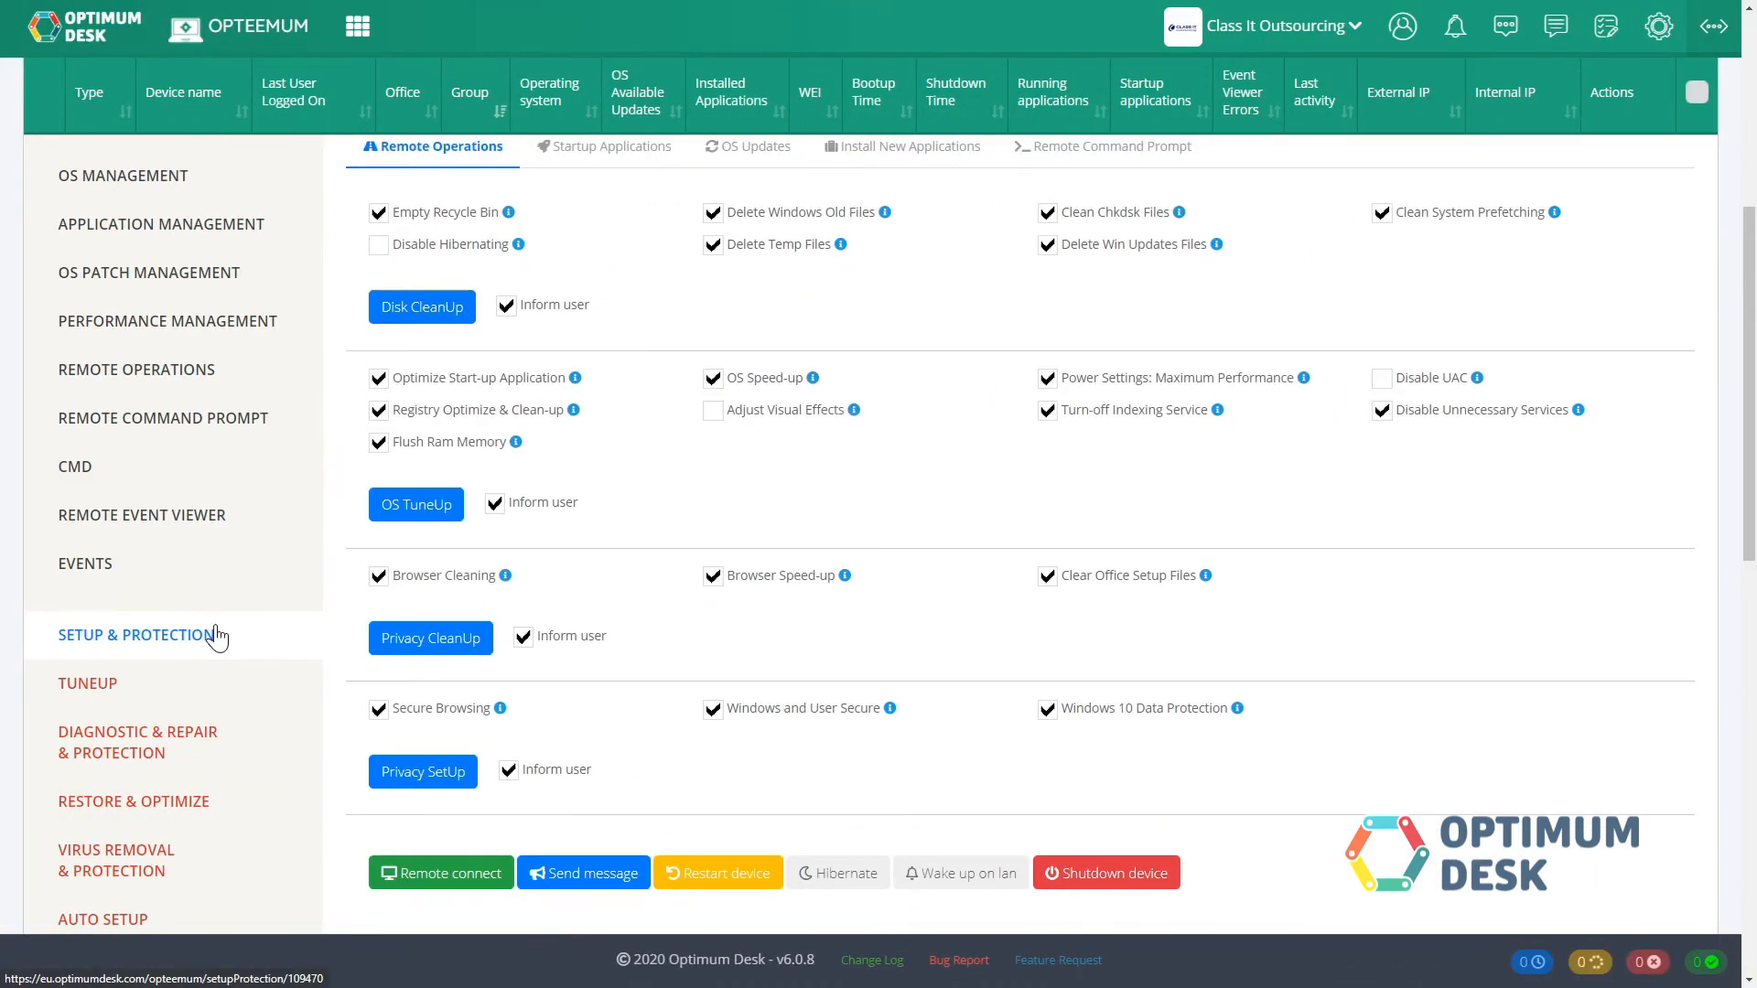
{"action": "scroll", "coordinate": [597, 487], "scroll_direction": "up", "scroll_amount": 2}
{"action": "scroll", "coordinate": [598, 488], "scroll_direction": "up", "scroll_amount": 1}
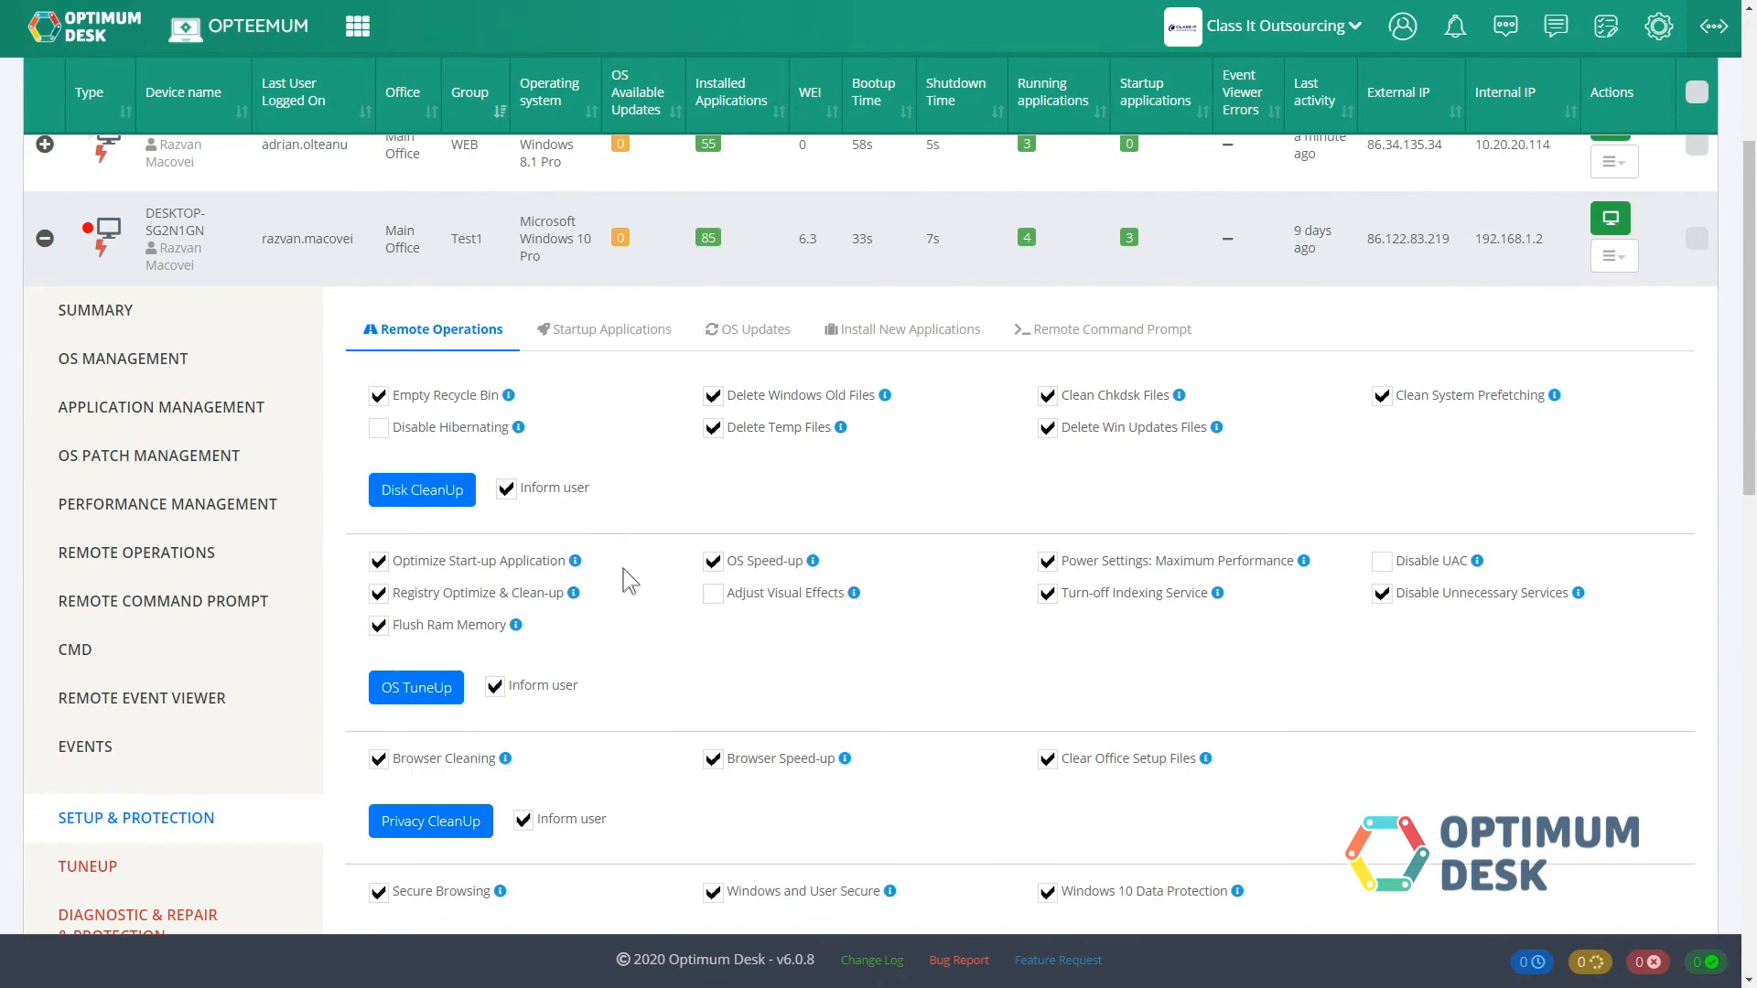
{"action": "scroll", "coordinate": [636, 608], "scroll_direction": "down", "scroll_amount": 3}
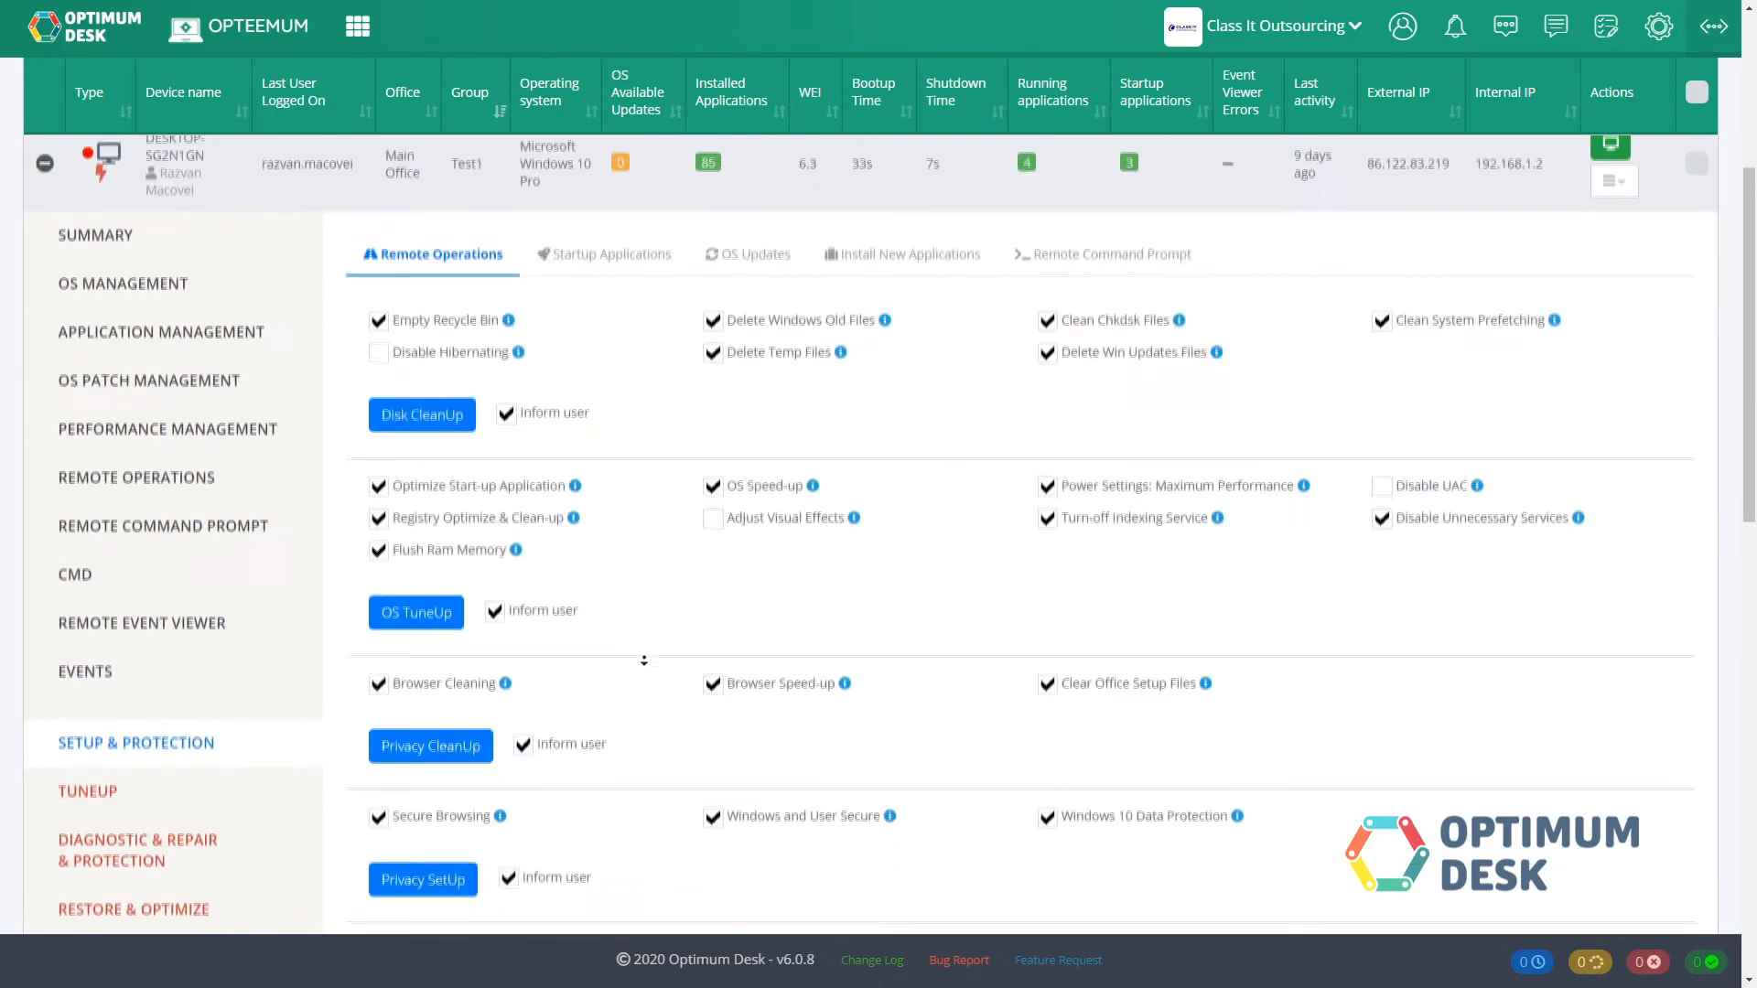
{"action": "scroll", "coordinate": [643, 665], "scroll_direction": "down", "scroll_amount": 2}
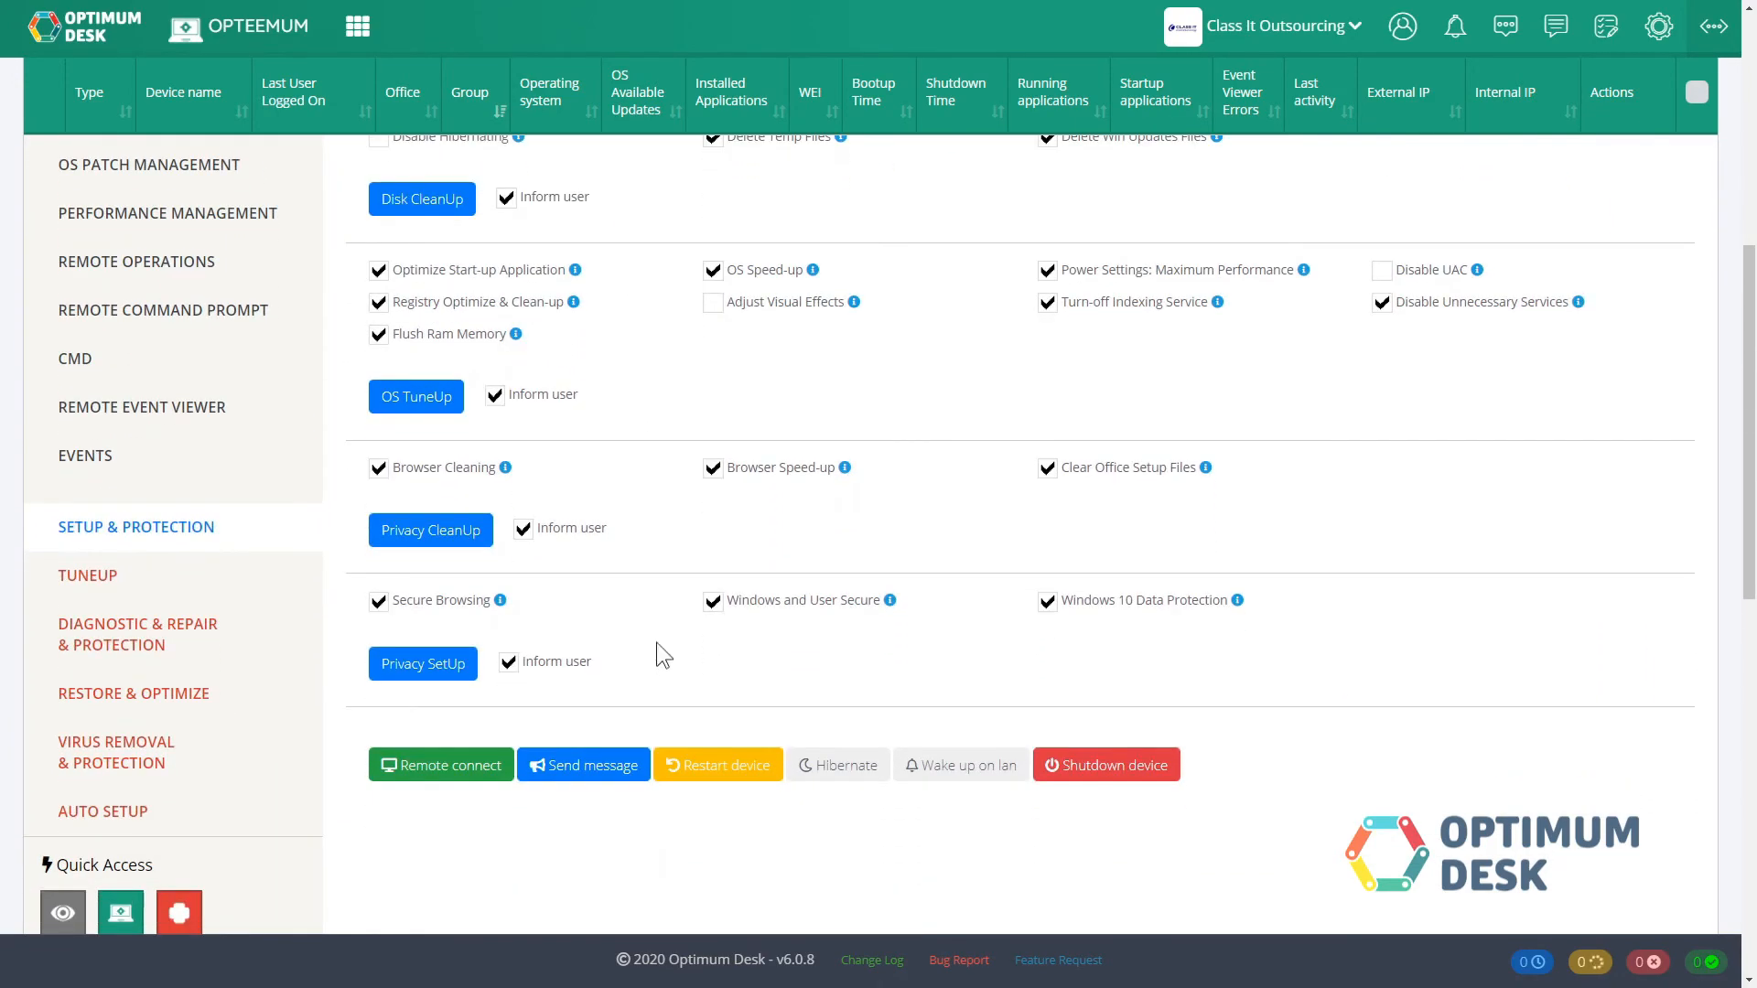
- Bring up the device's event log from the sidebar
{"action": "left_click", "coordinate": [85, 454]}
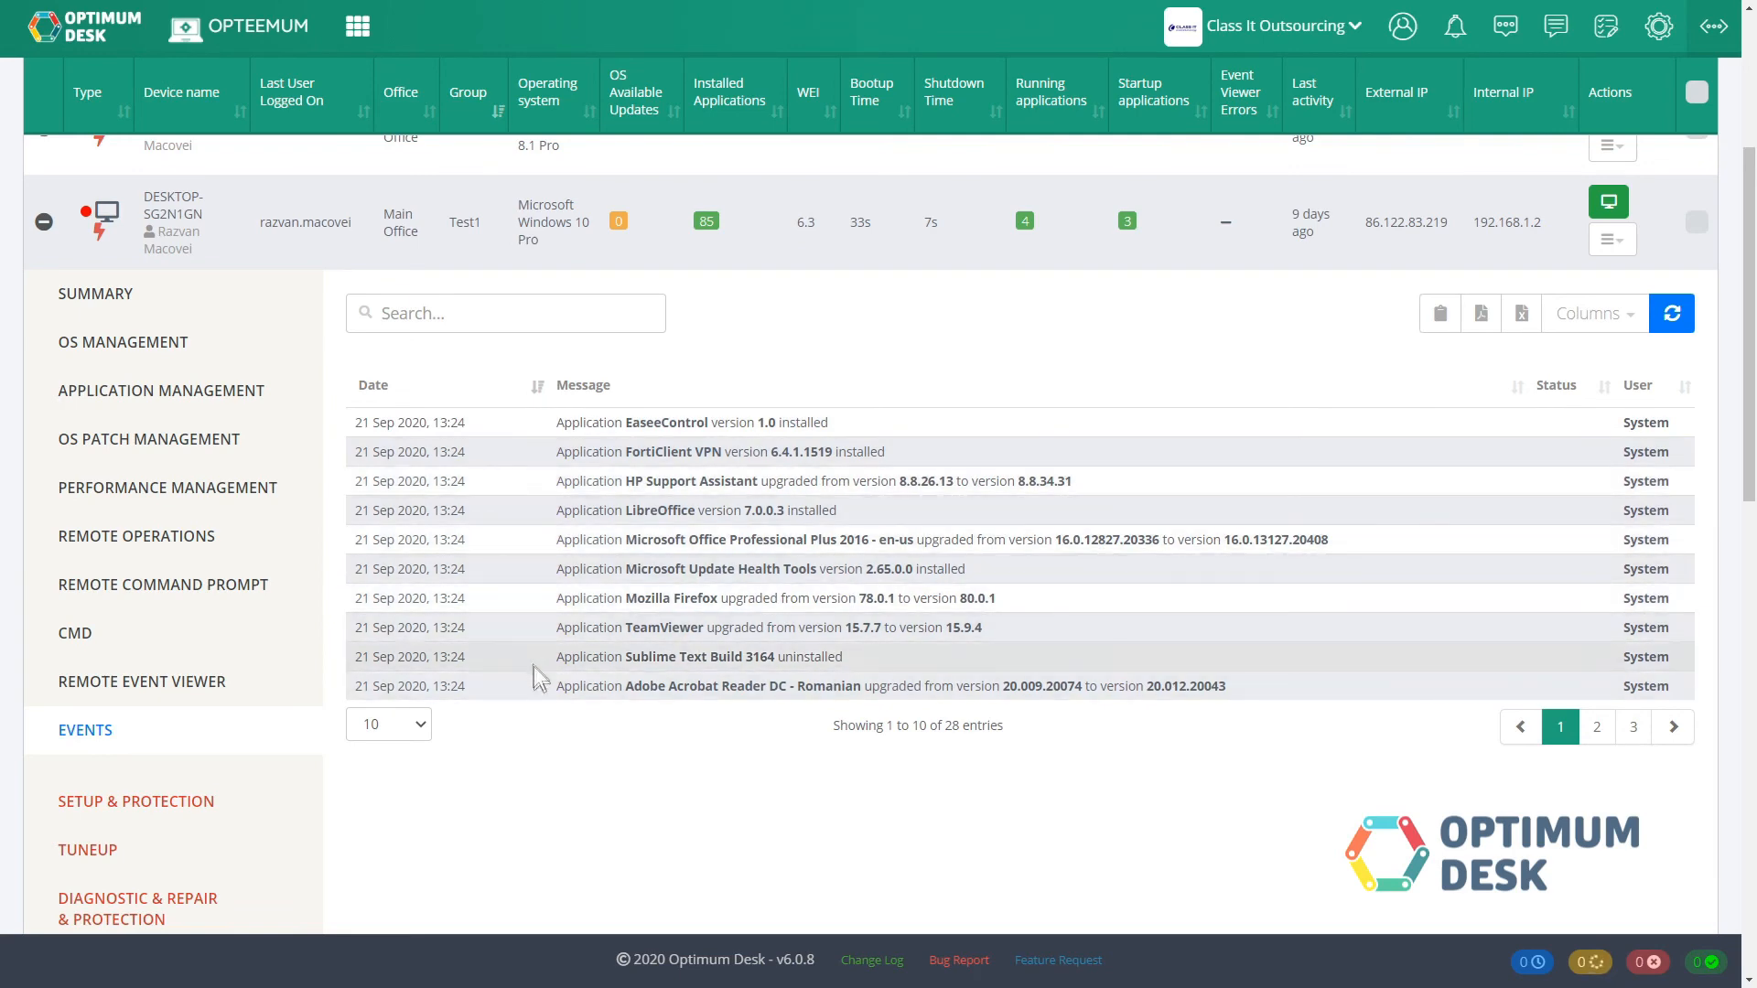
- Show event log entries 11 to 20 of 28 on page 2
{"action": "left_click", "coordinate": [1595, 726]}
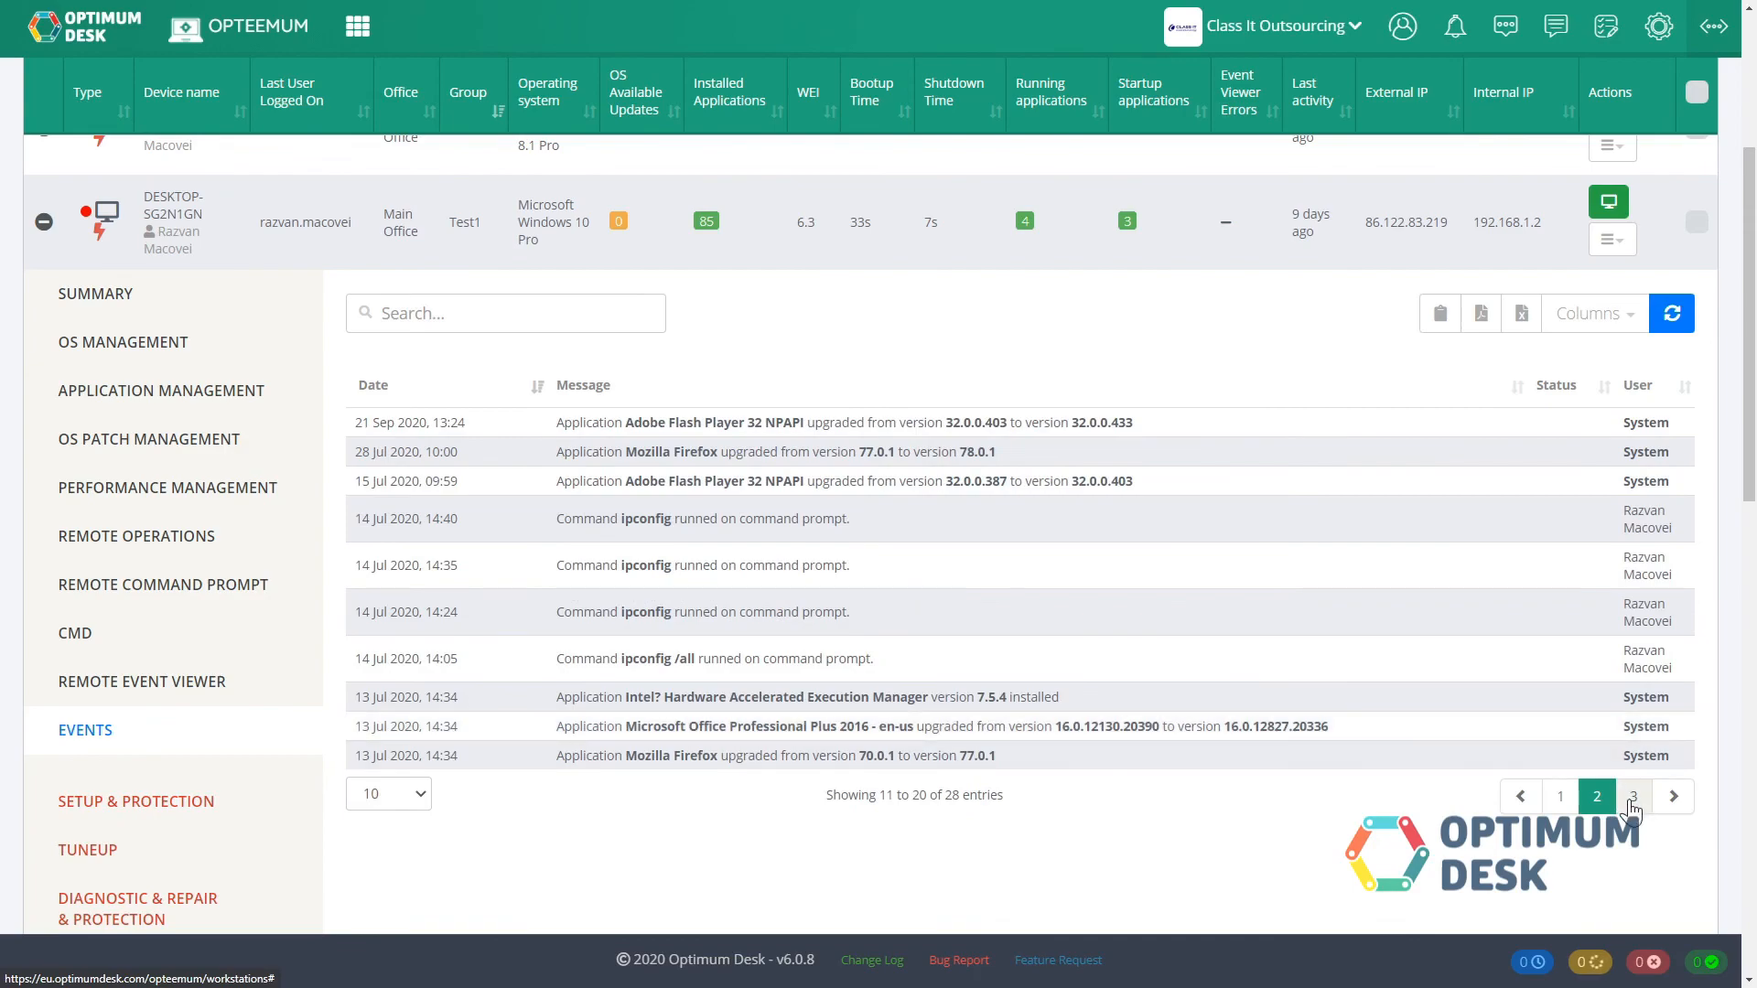